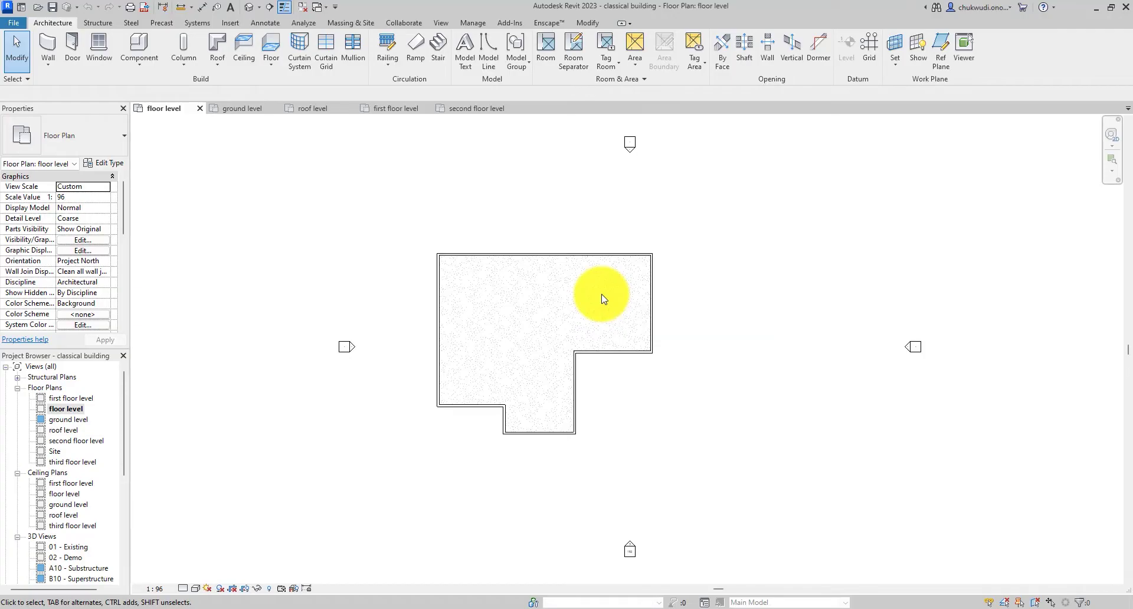
# Step: Open the first floor level plan, then the second floor level plan, finding both empty
pyautogui.doubleClick(76, 399)
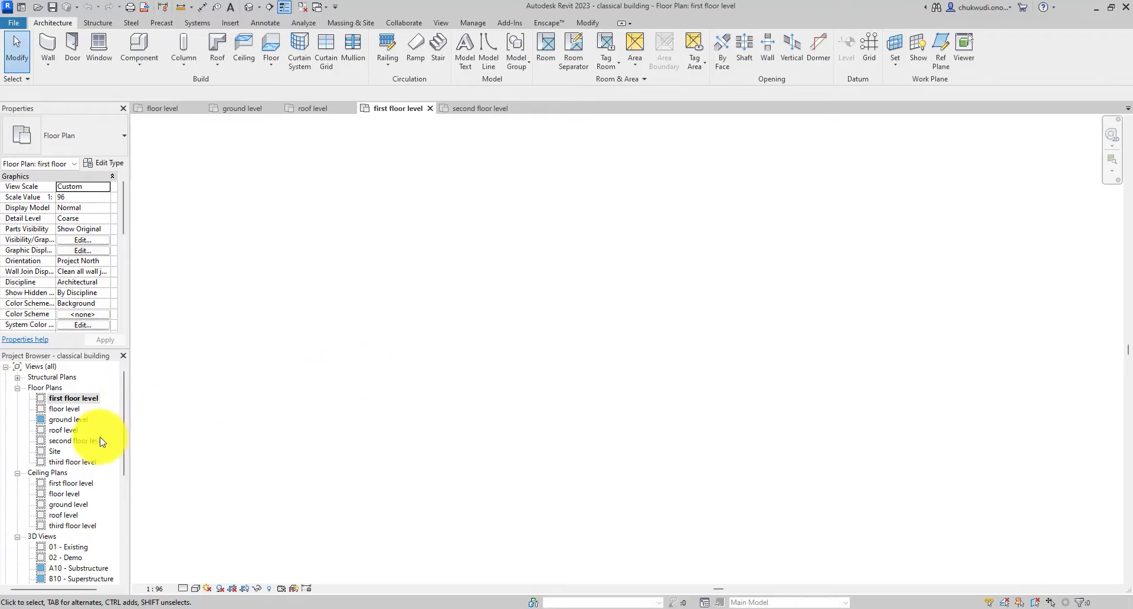
pyautogui.doubleClick(84, 443)
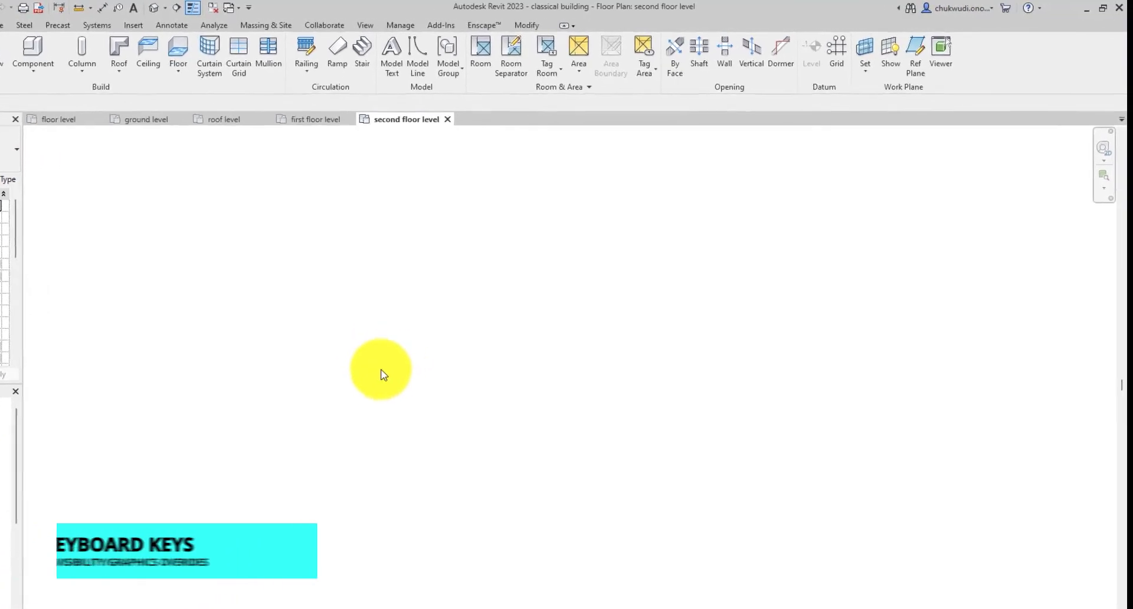
# Step: Check the second floor's Visibility/Graphic Overrides (VG) show all model categories ticked, then close it
pyautogui.press('v')
pyautogui.press('g')
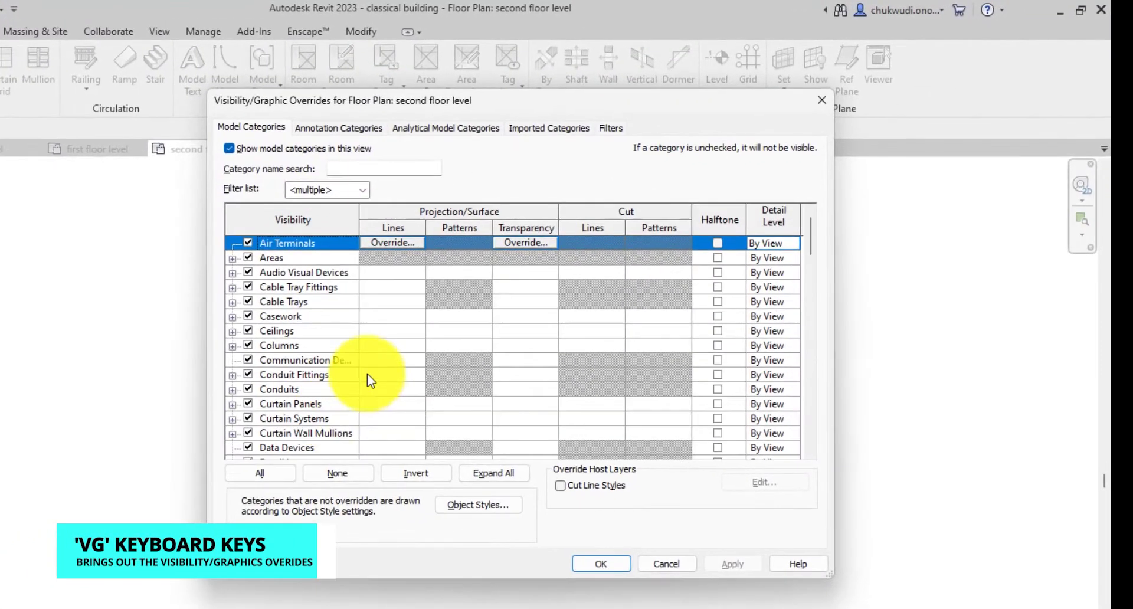
pyautogui.scroll(-2, 324, 364)
pyautogui.scroll(-6, 324, 365)
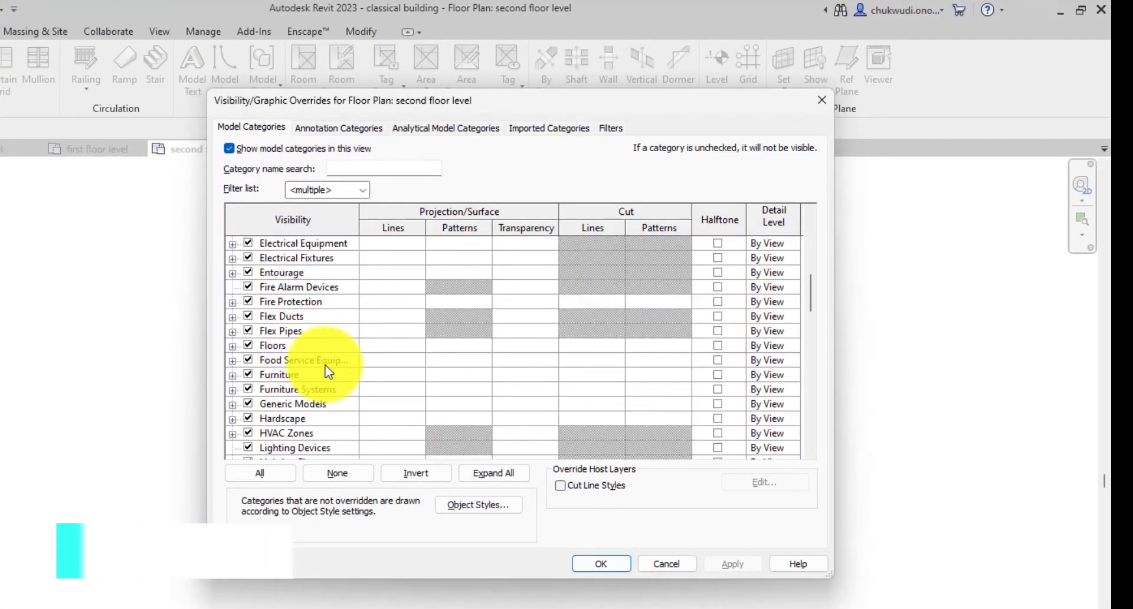
pyautogui.scroll(-2, 325, 365)
pyautogui.scroll(-4, 325, 365)
pyautogui.scroll(-1, 327, 369)
pyautogui.scroll(-4, 254, 295)
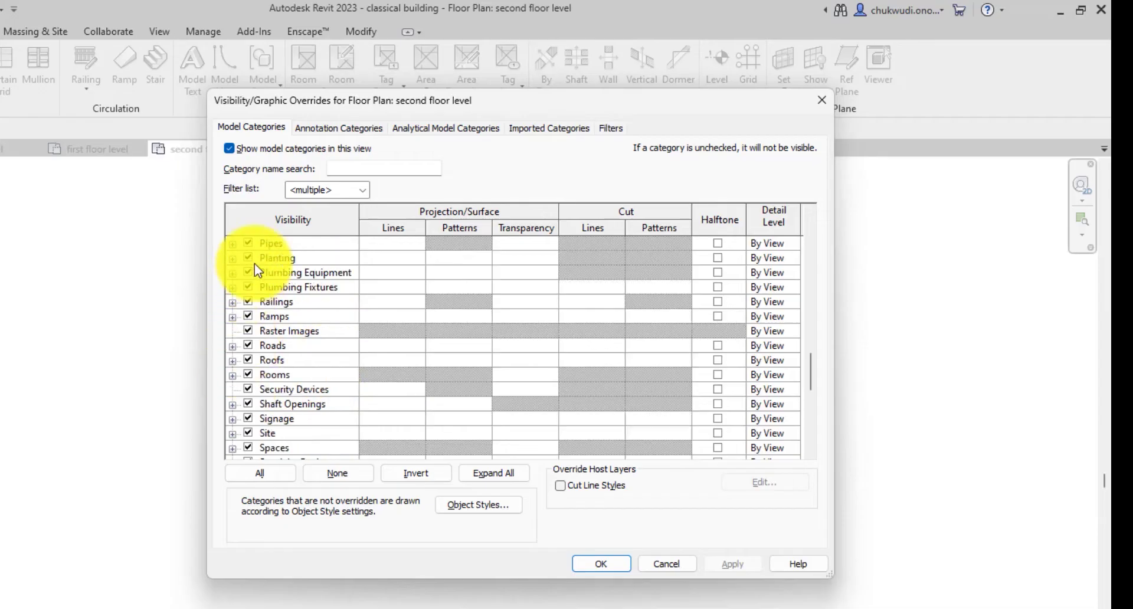
pyautogui.scroll(-3, 251, 374)
pyautogui.scroll(-3, 250, 374)
pyautogui.scroll(-1, 250, 374)
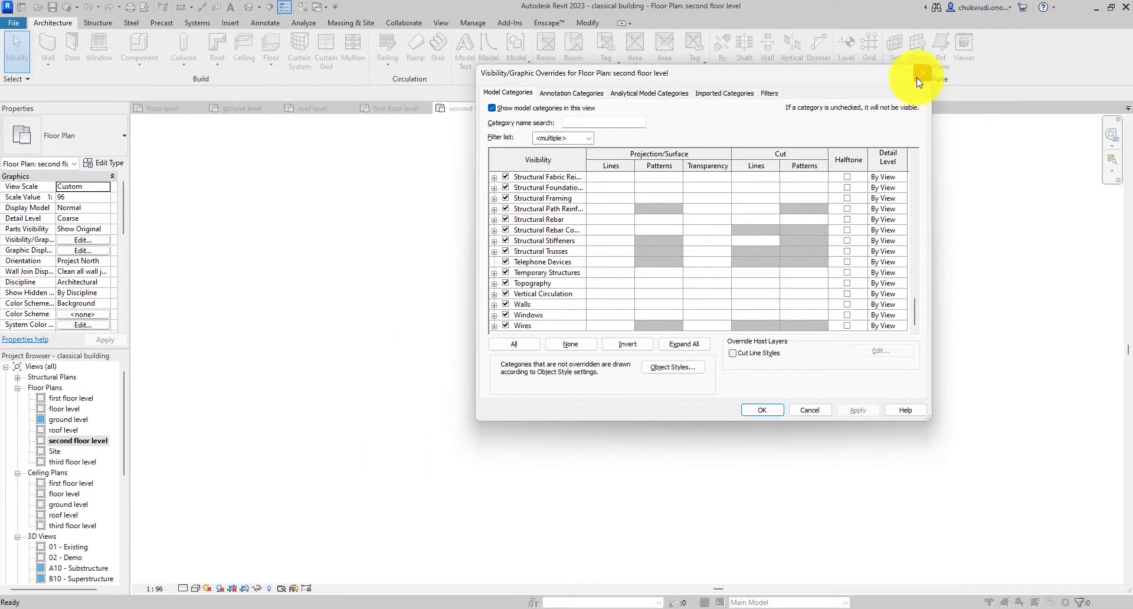
pyautogui.click(919, 75)
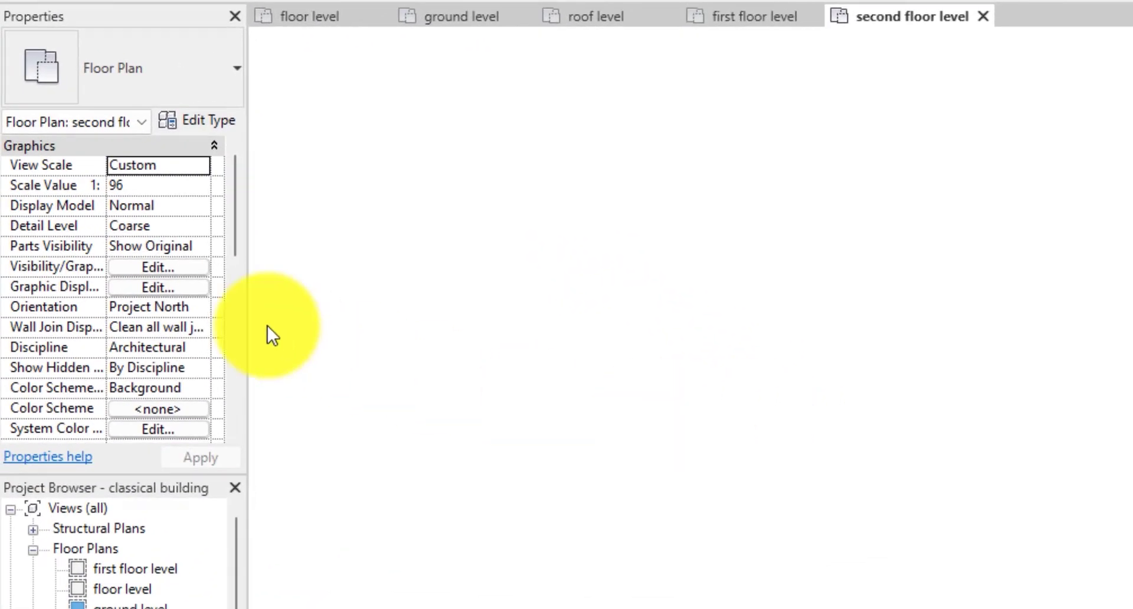
pyautogui.scroll(-3, 75, 357)
pyautogui.scroll(-4, 39, 343)
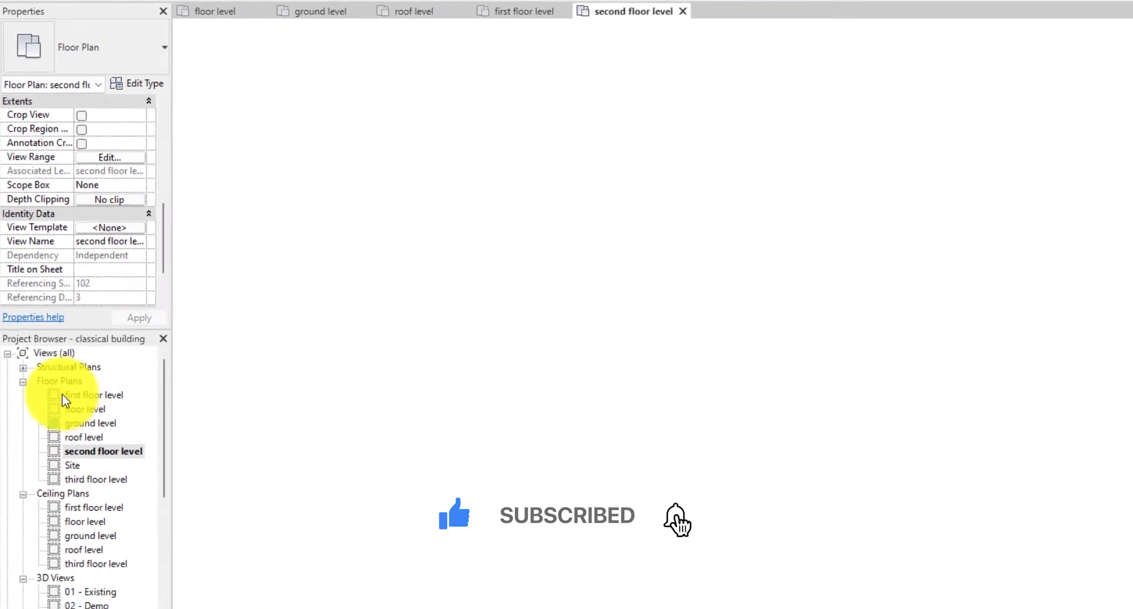
# Step: Open the ground level plan and zoom around to confirm the building appears
pyautogui.doubleClick(77, 382)
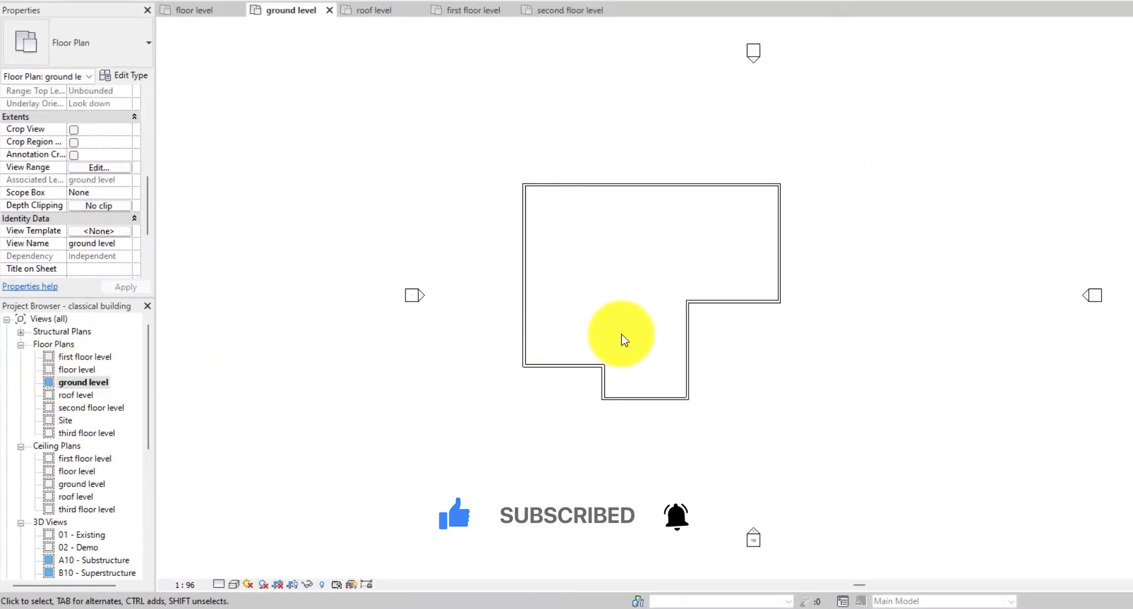
pyautogui.scroll(-2, 621, 334)
pyautogui.scroll(-1, 767, 327)
pyautogui.scroll(-1, 564, 207)
pyautogui.scroll(3, 564, 207)
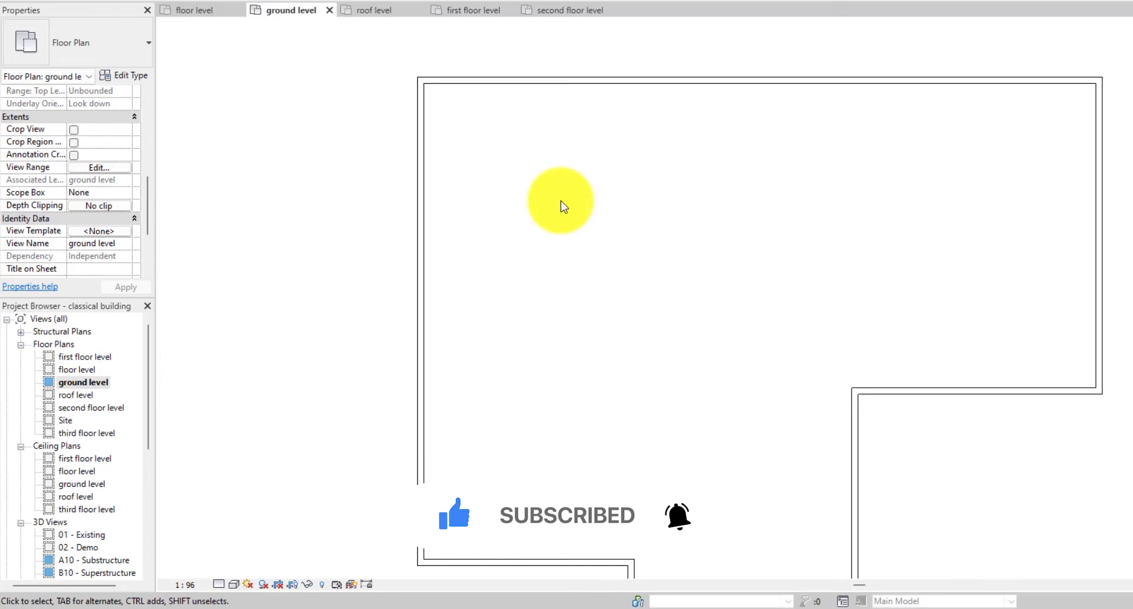
pyautogui.scroll(2, 564, 206)
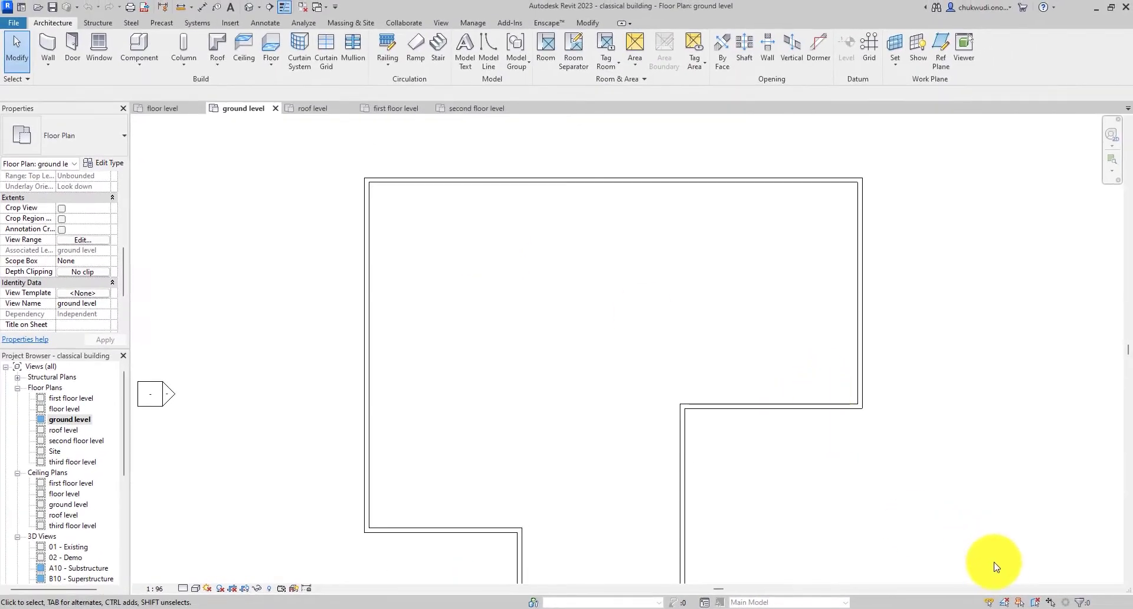
pyautogui.scroll(-2, 590, 271)
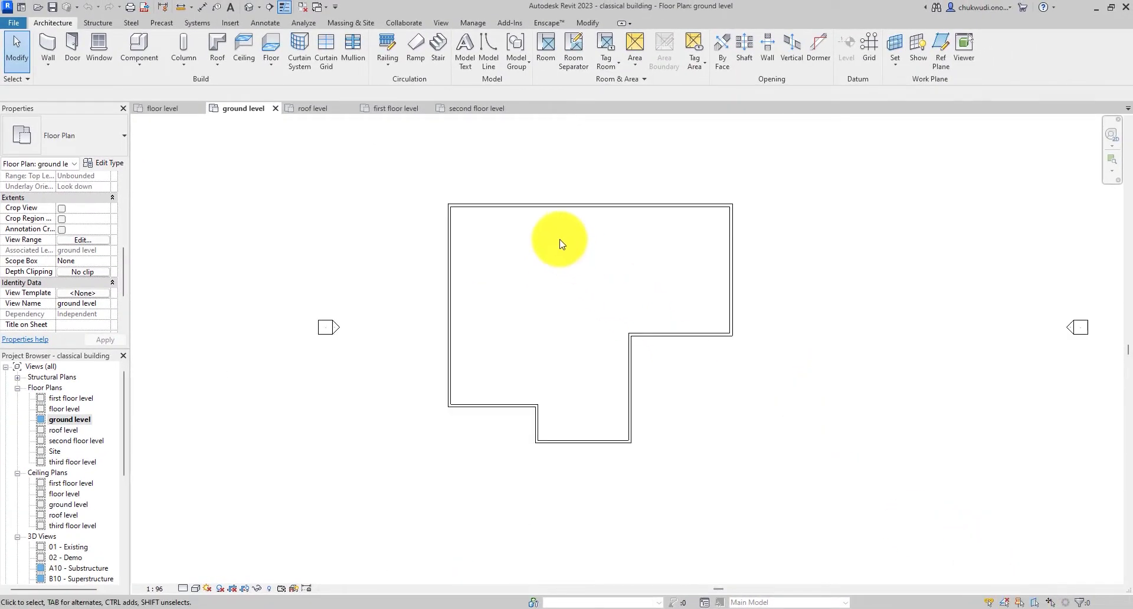
pyautogui.scroll(1, 451, 236)
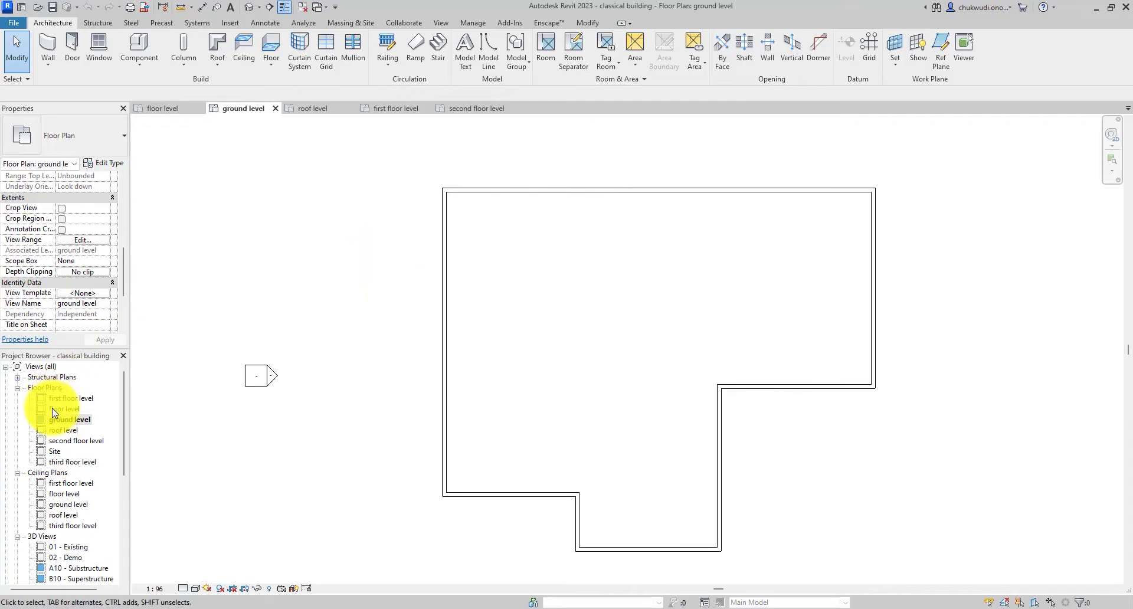
# Step: Inspect the concrete slab floor on the Site plan, then reopen the empty first floor level plan
pyautogui.doubleClick(55, 451)
pyautogui.scroll(3, 507, 336)
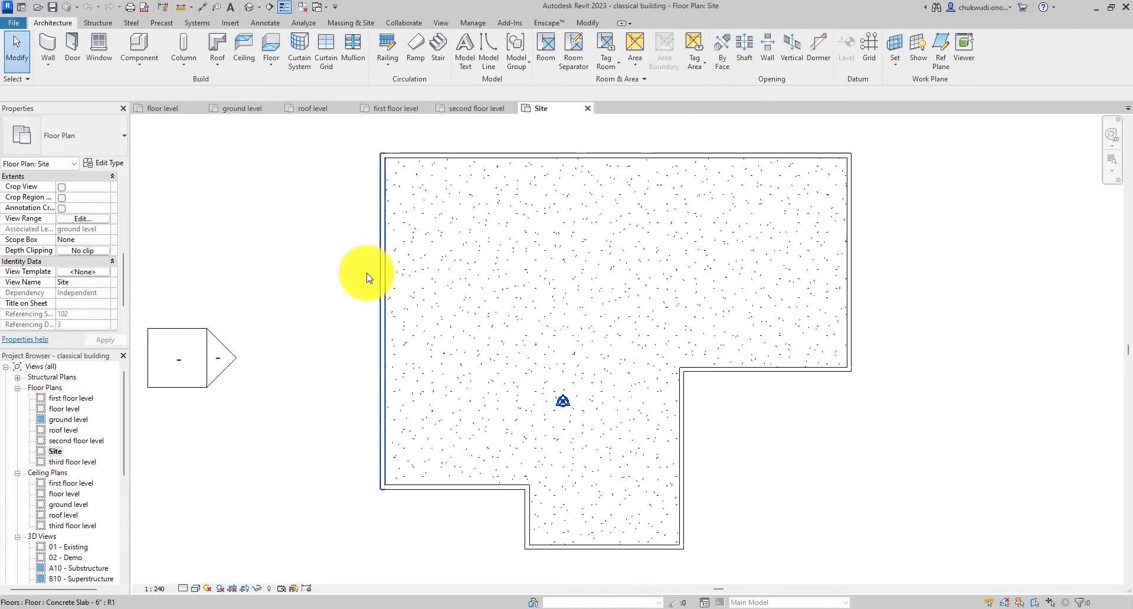
pyautogui.scroll(-5, 384, 269)
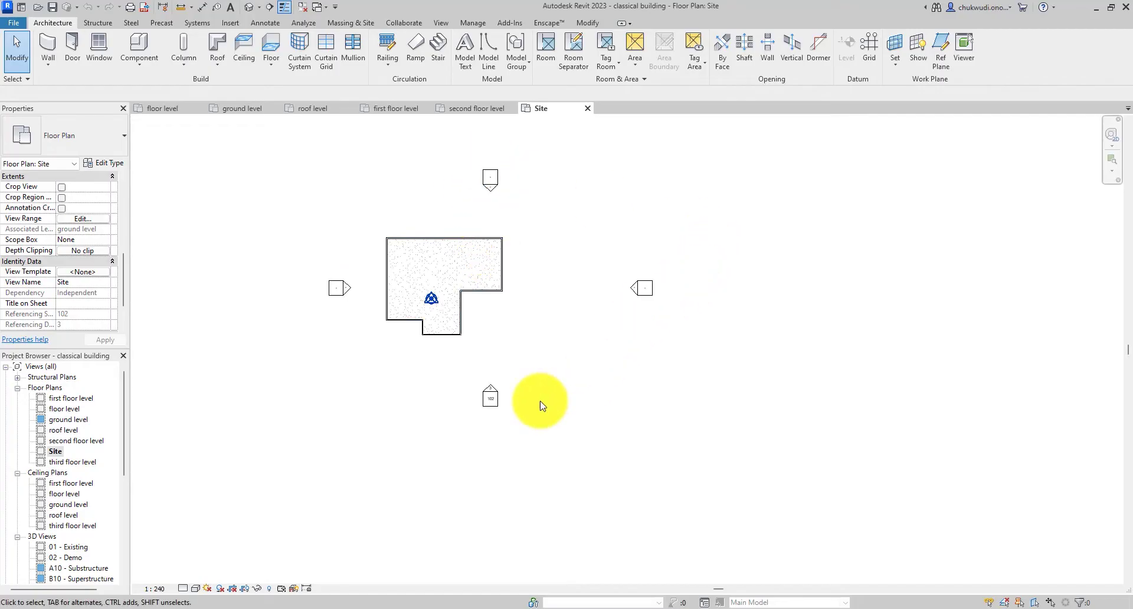
pyautogui.scroll(3, 360, 282)
pyautogui.scroll(1, 460, 277)
pyautogui.click(480, 267)
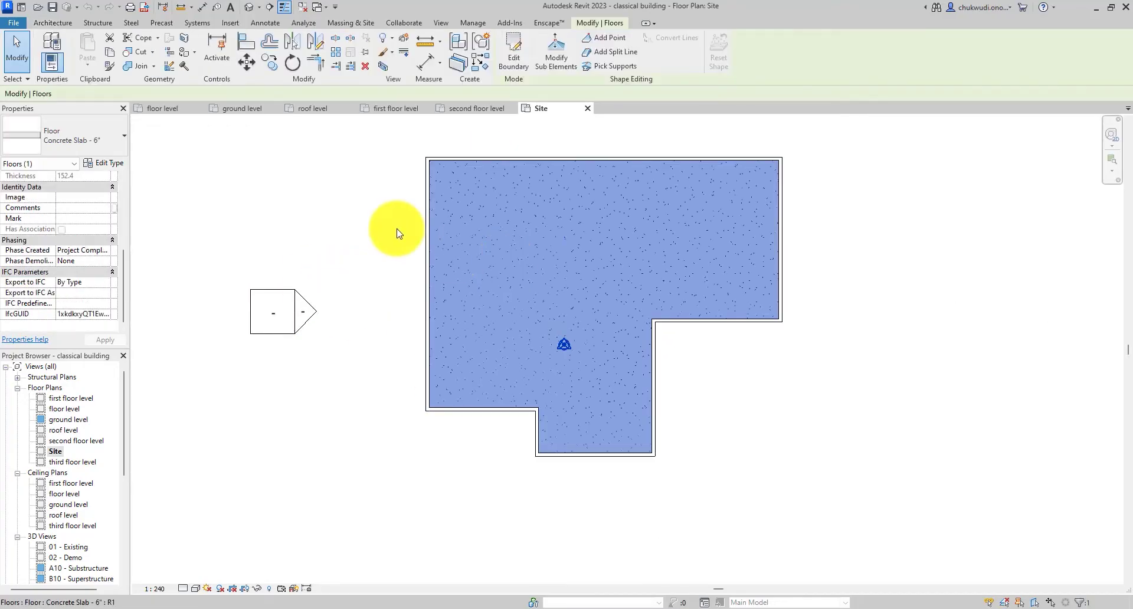
pyautogui.click(375, 249)
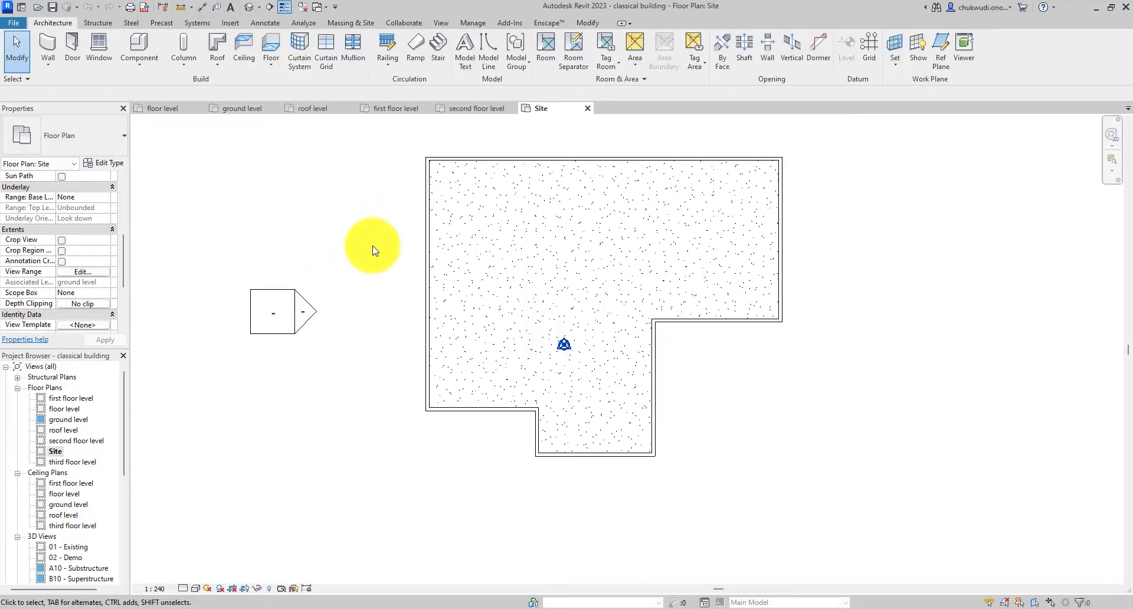
pyautogui.doubleClick(71, 398)
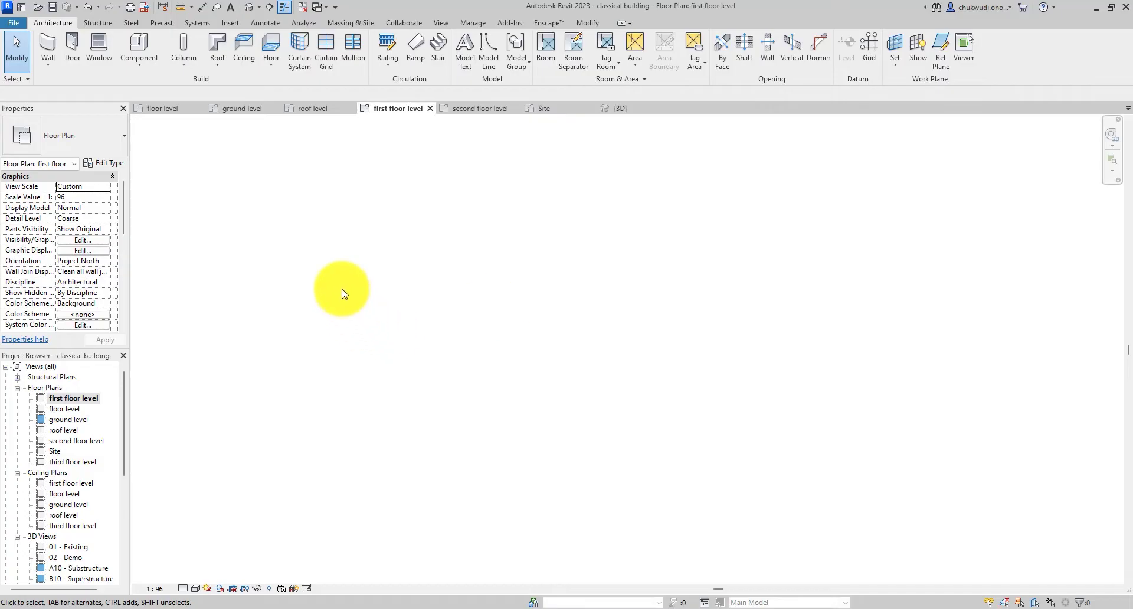
# Step: Select walls in the default 3D view and floor level plan, confirming they reach the third floor level
pyautogui.click(252, 8)
pyautogui.click(544, 330)
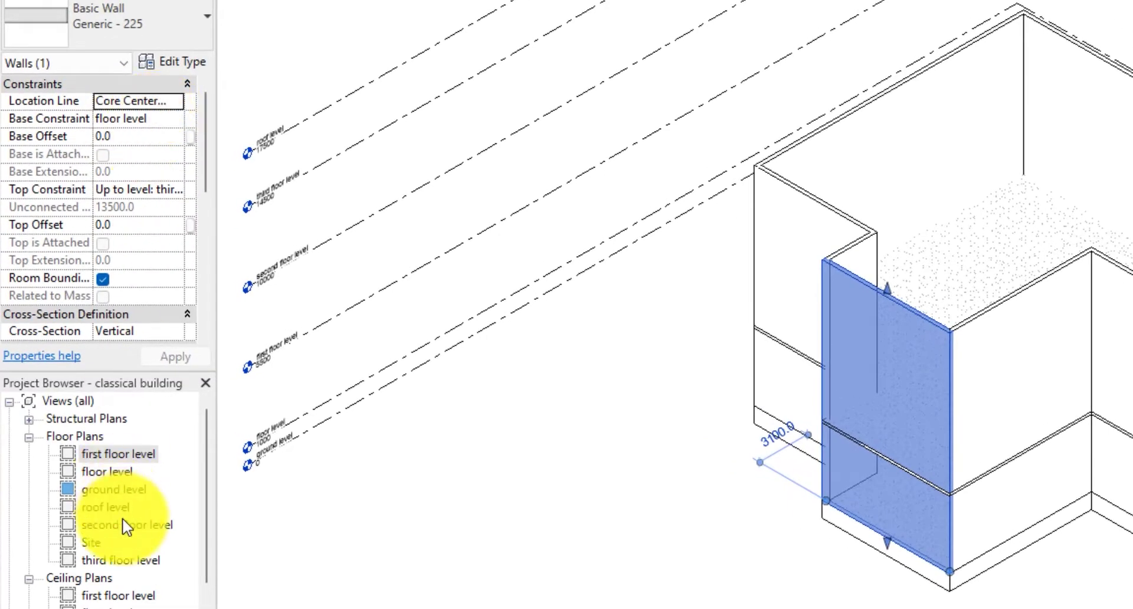
pyautogui.doubleClick(108, 472)
pyautogui.scroll(2, 801, 333)
pyautogui.click(817, 323)
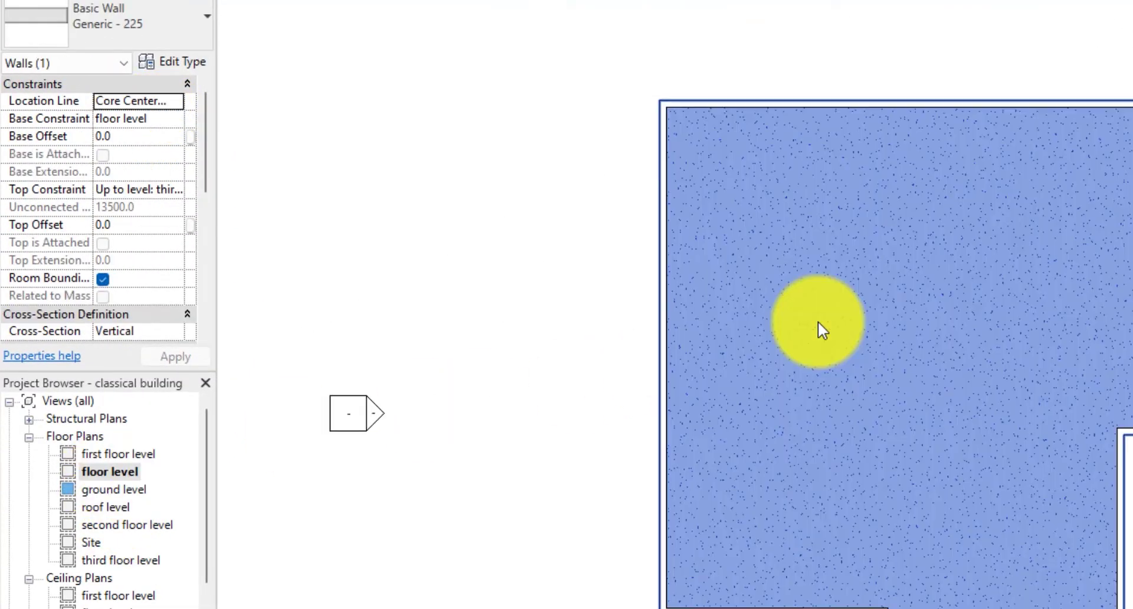
pyautogui.click(524, 387)
pyautogui.click(665, 352)
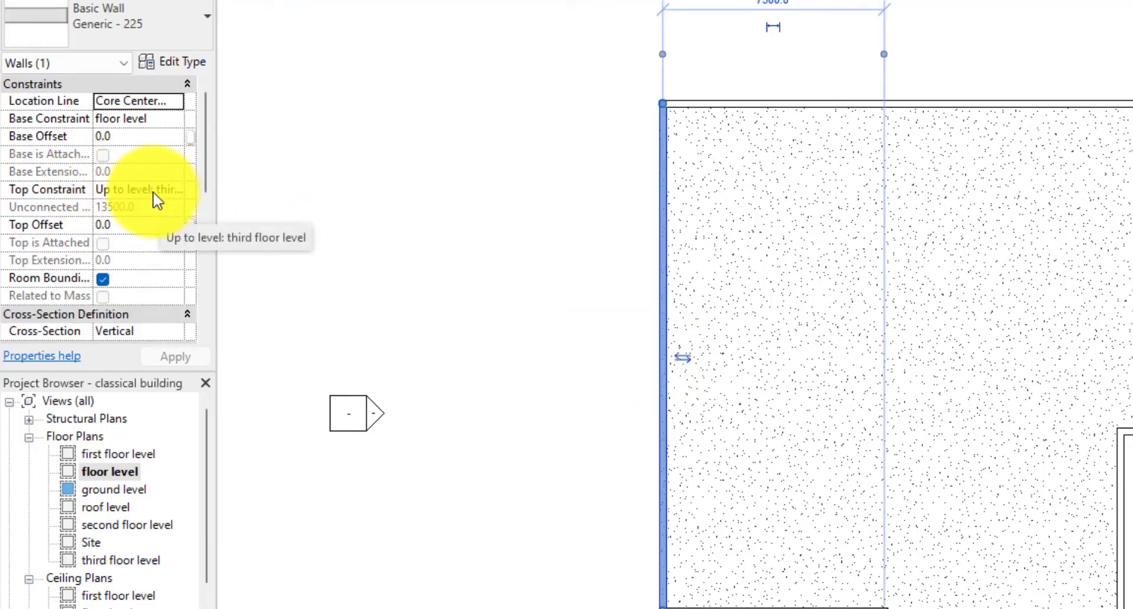
# Step: Draw a closed rectangle of Generic 225 walls, about 33000 by 15000, on the third floor level plan
pyautogui.doubleClick(111, 559)
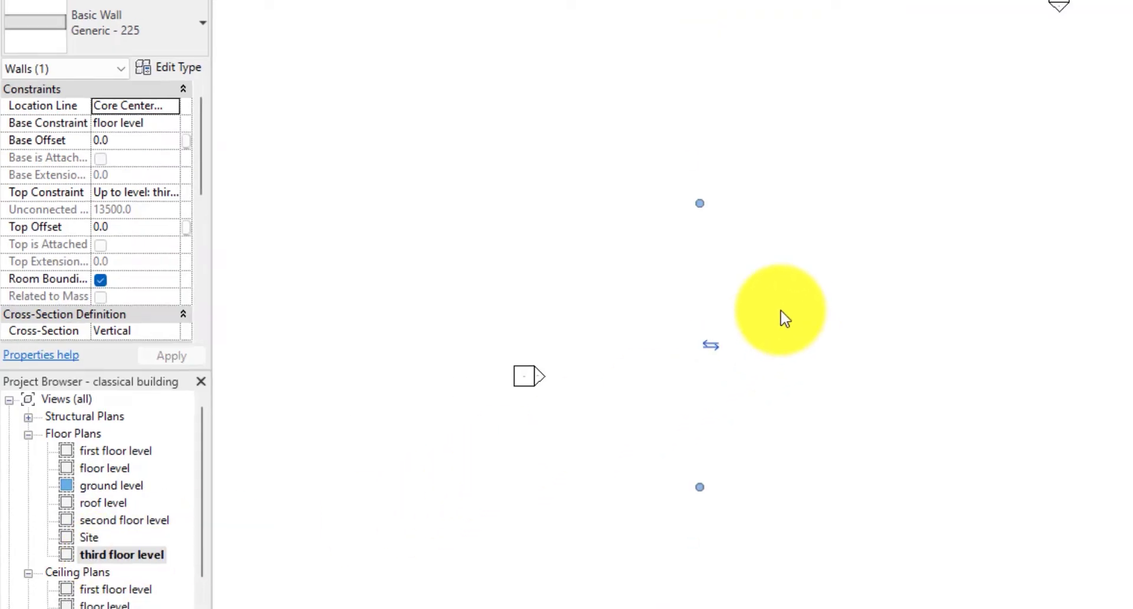
pyautogui.click(436, 308)
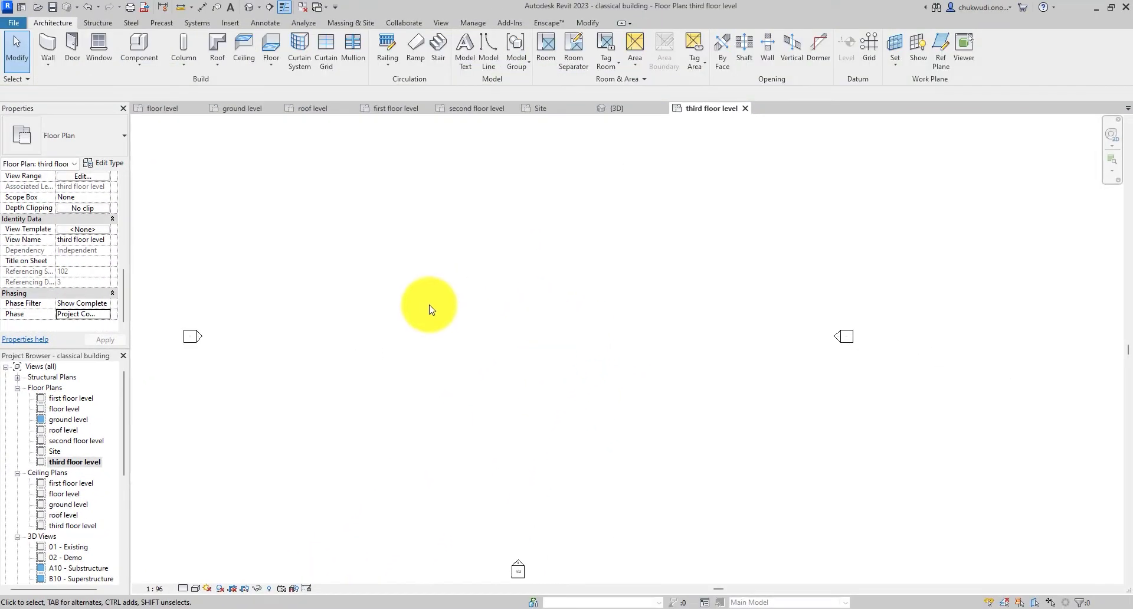
pyautogui.click(48, 46)
pyautogui.click(355, 239)
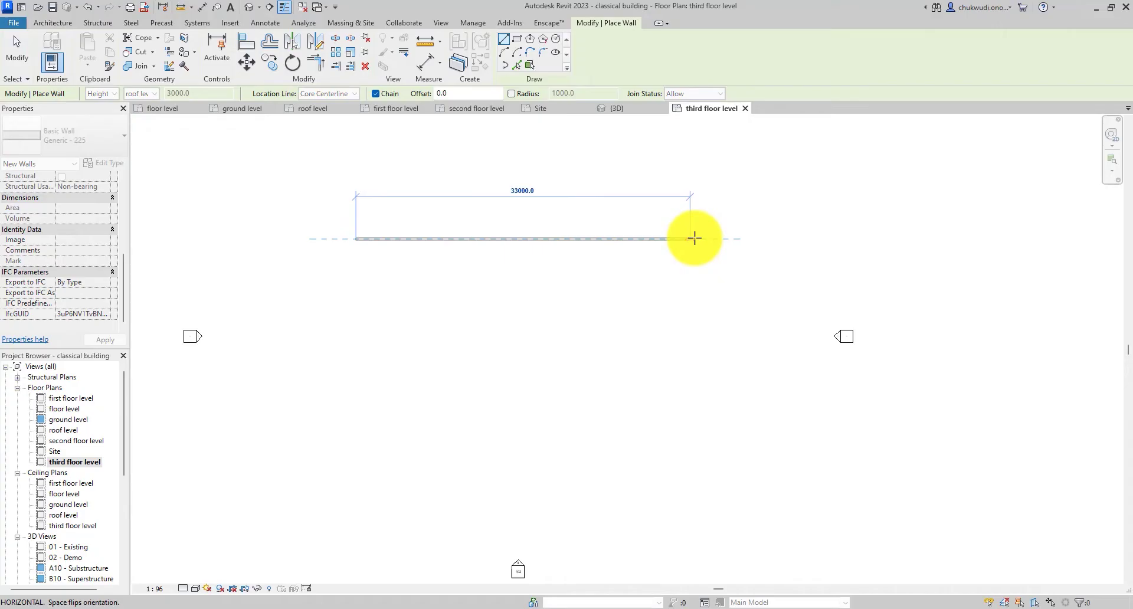
pyautogui.click(701, 239)
pyautogui.click(700, 390)
pyautogui.click(365, 389)
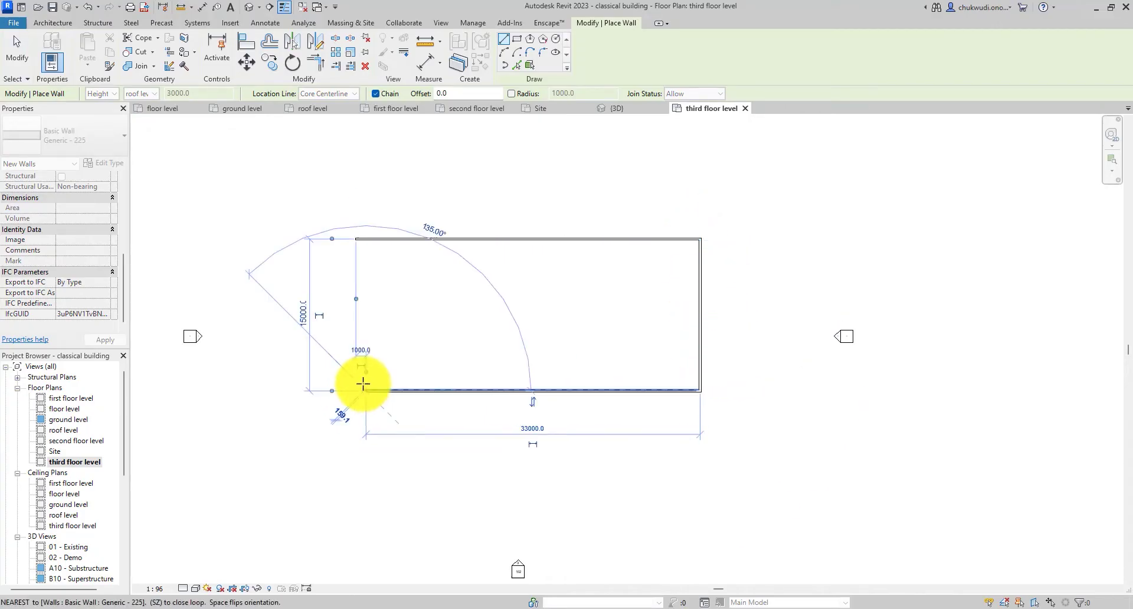
pyautogui.click(366, 239)
pyautogui.press('Escape')
pyautogui.press('Escape')
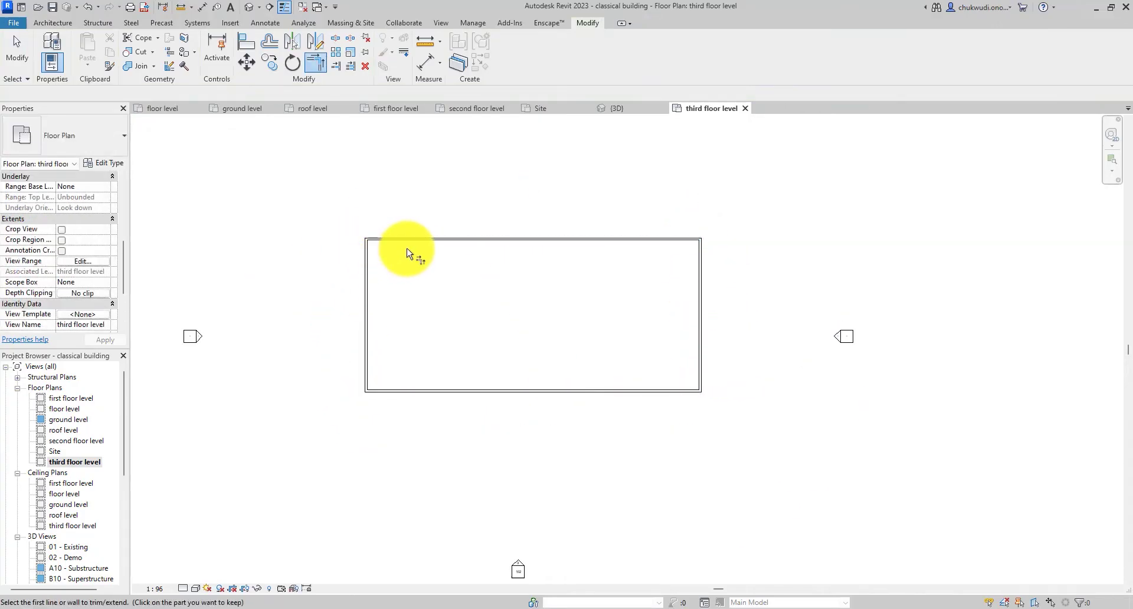
# Step: Start and cancel the trim-to-corner (TR) command, then pick the second floor level plan
pyautogui.scroll(-3, 503, 240)
pyautogui.press('t')
pyautogui.press('r')
pyautogui.click(19, 52)
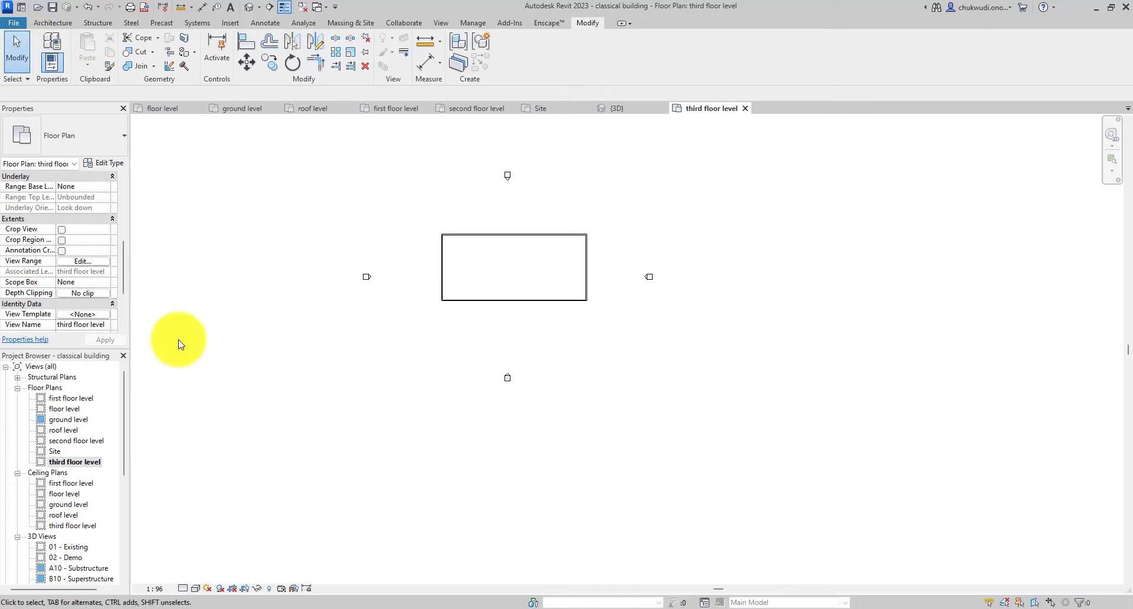
# Step: Read a Generic 225 wall's constraints in 3D, floor level to third floor level, then reopen first floor
pyautogui.doubleClick(67, 441)
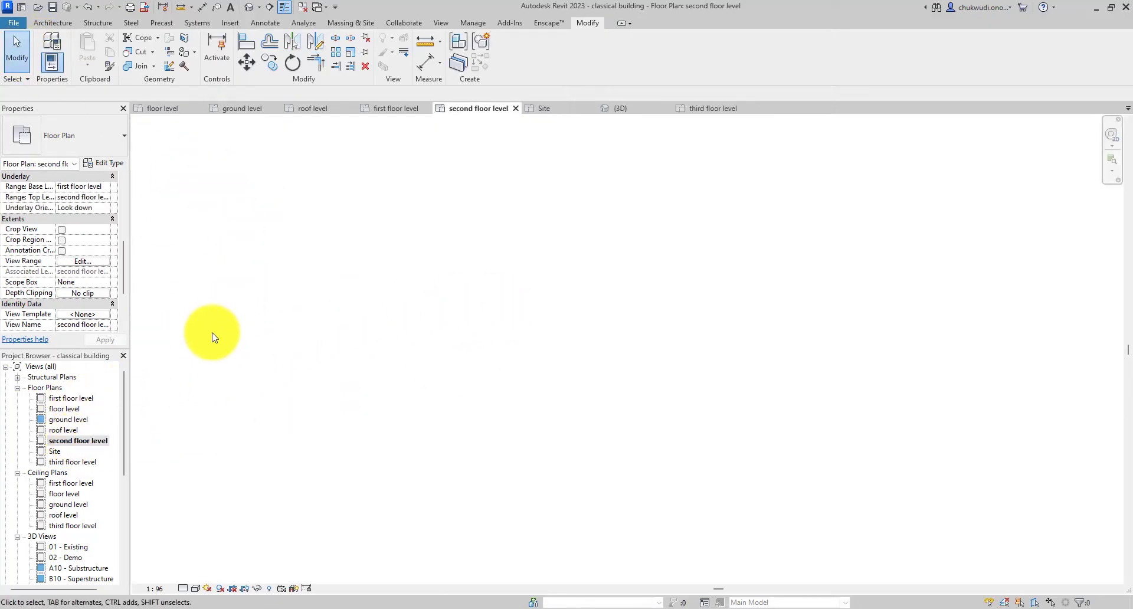
pyautogui.click(250, 8)
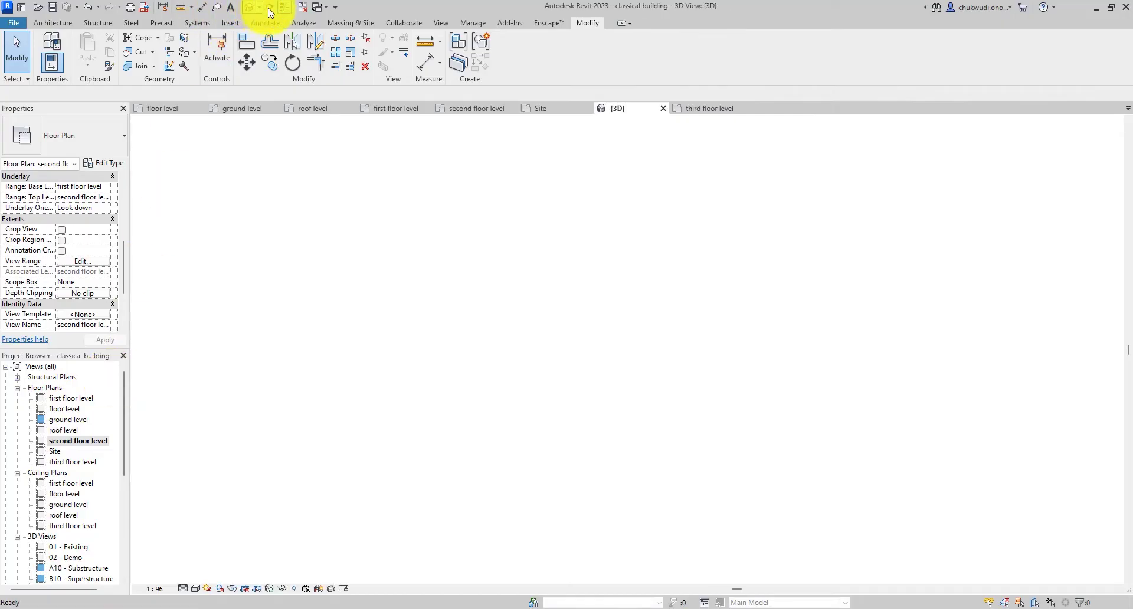
pyautogui.click(540, 316)
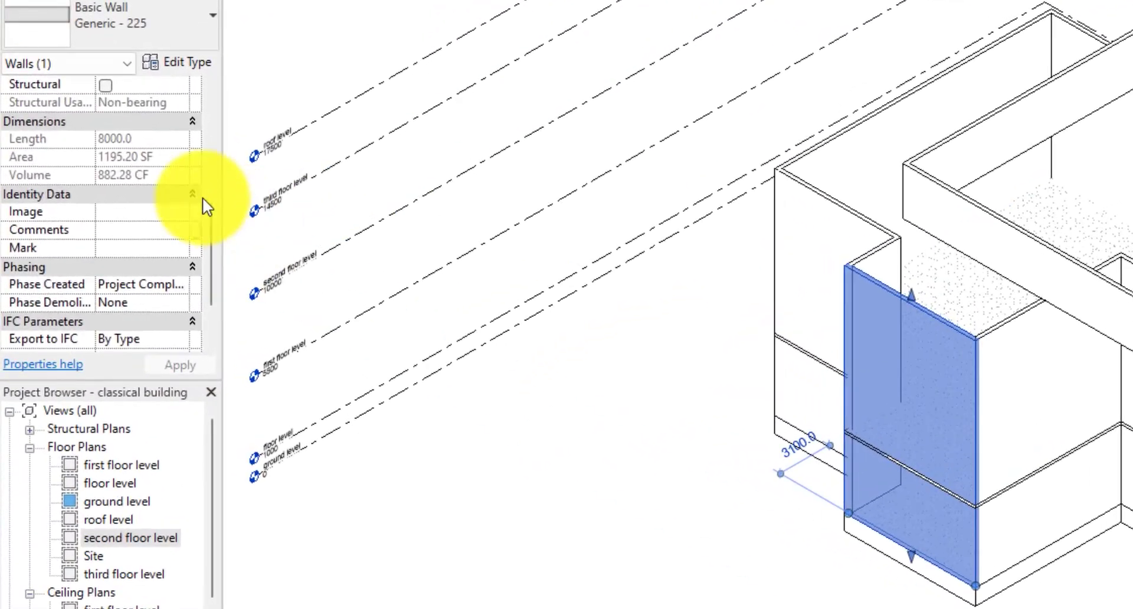
pyautogui.scroll(5, 177, 197)
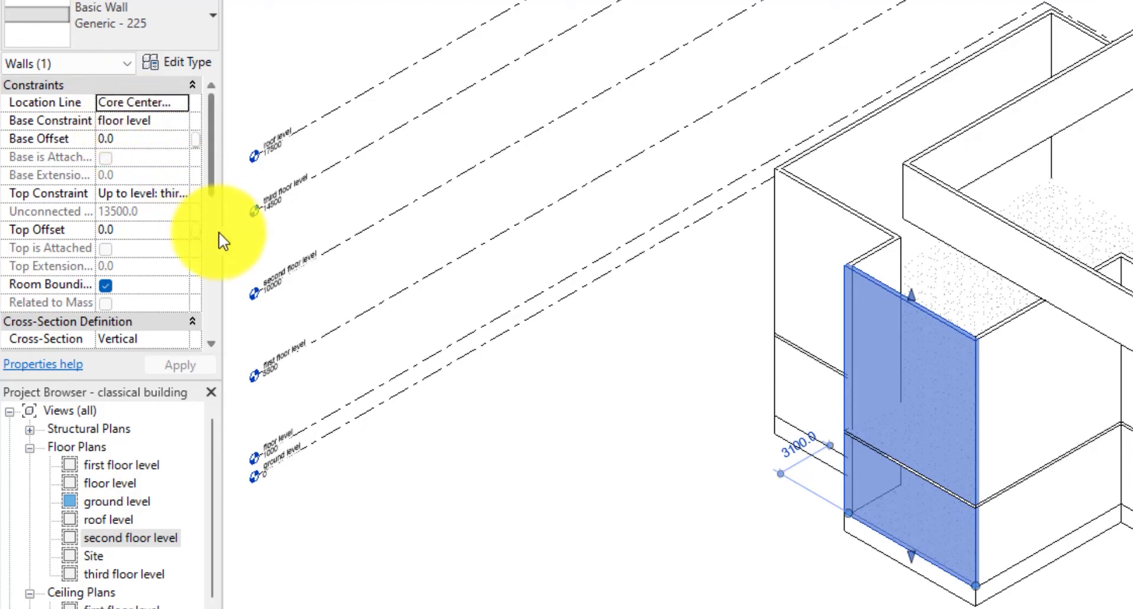
pyautogui.moveTo(221, 233); pyautogui.dragTo(338, 234)
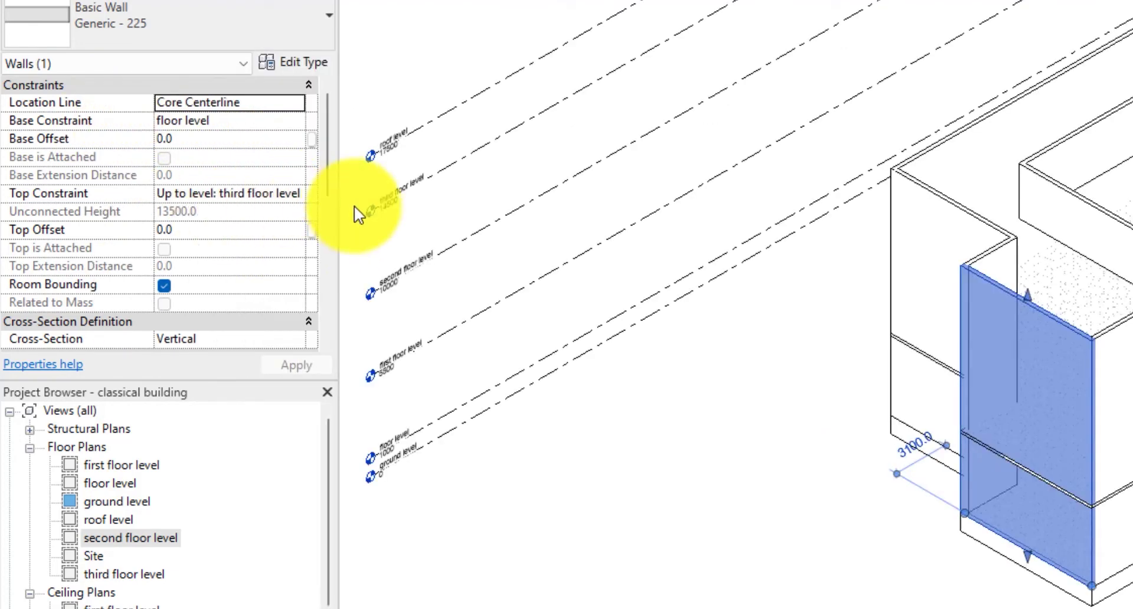
pyautogui.doubleClick(121, 465)
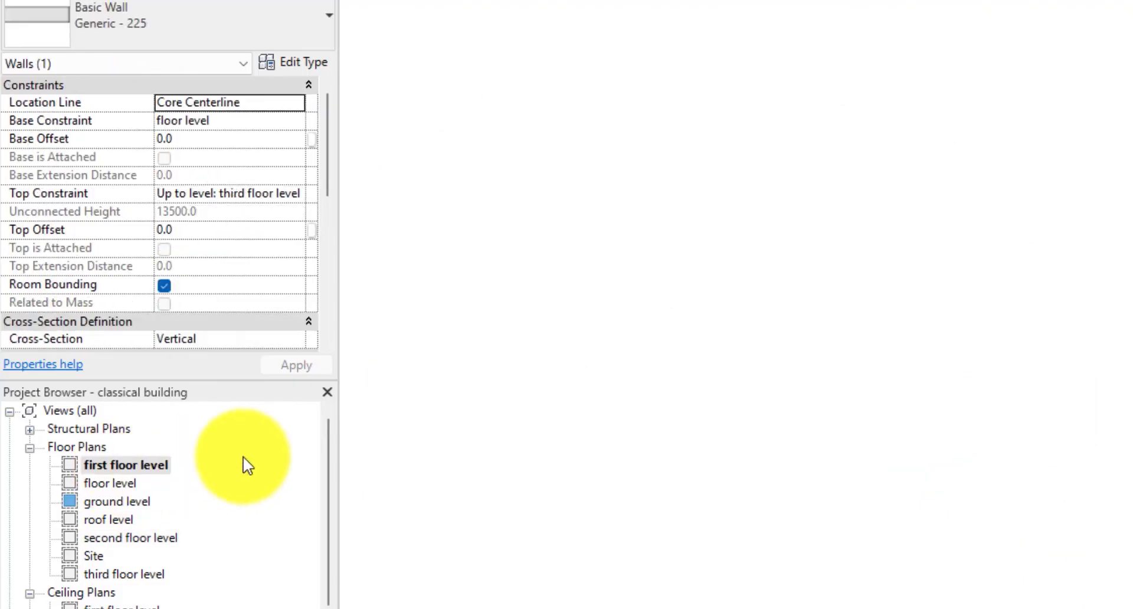
# Step: Reopen the second floor level plan, which still appears empty at 1:96 scale
pyautogui.doubleClick(113, 539)
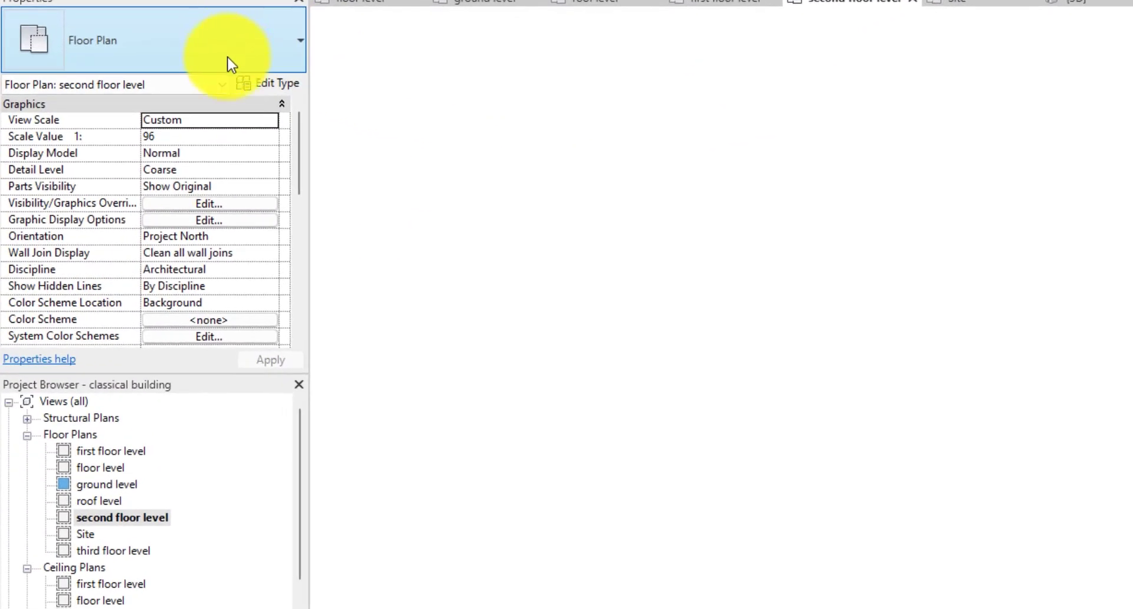
# Step: Change the second floor plan's Phase Filter to None, revealing the L-shaped walls and floor
pyautogui.scroll(-5, 260, 284)
pyautogui.scroll(-3, 262, 282)
pyautogui.scroll(-2, 272, 282)
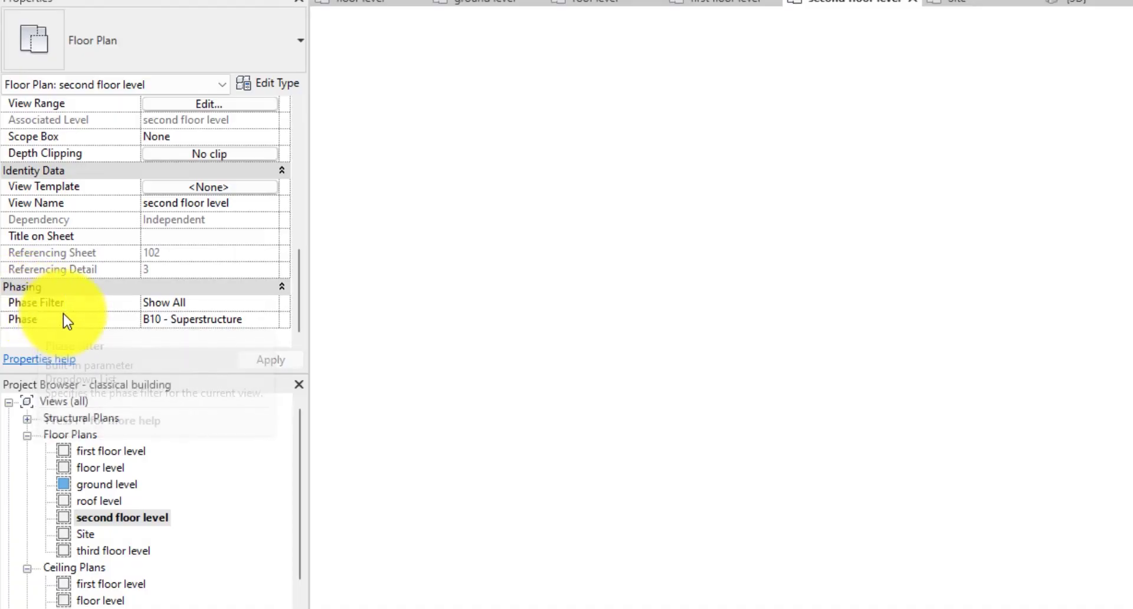
pyautogui.click(228, 301)
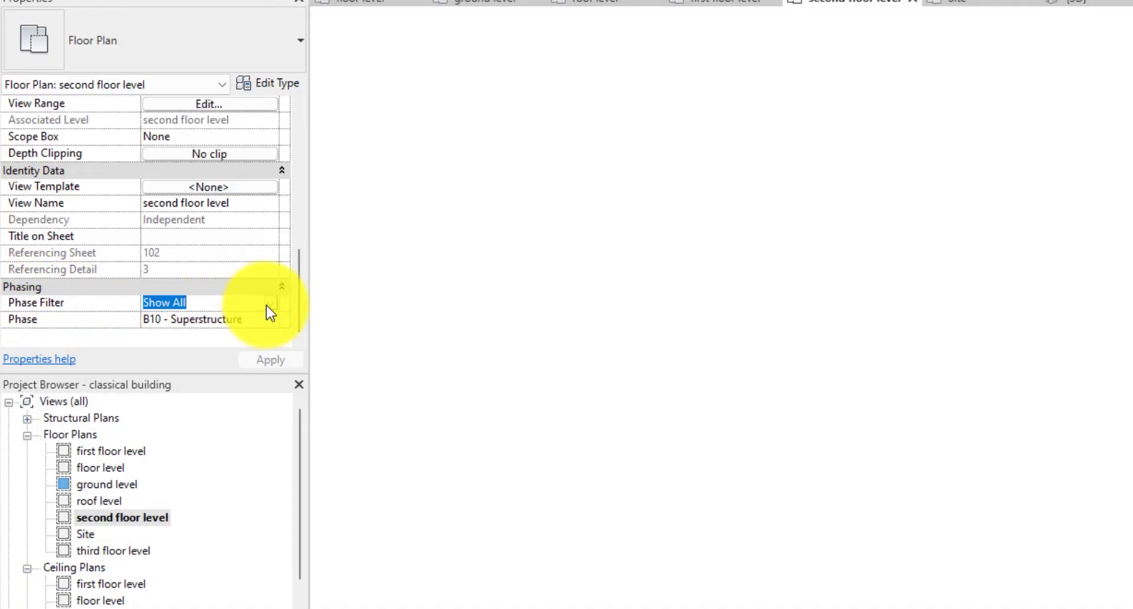
pyautogui.click(269, 303)
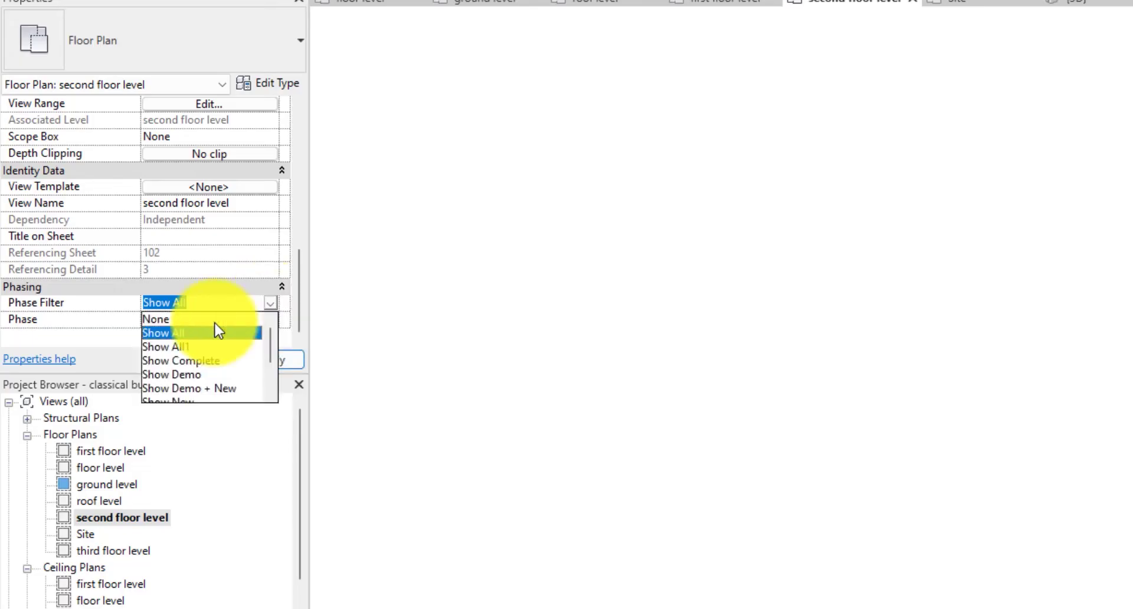
pyautogui.click(177, 319)
pyautogui.scroll(-3, 644, 239)
pyautogui.scroll(-2, 708, 235)
pyautogui.scroll(2, 732, 238)
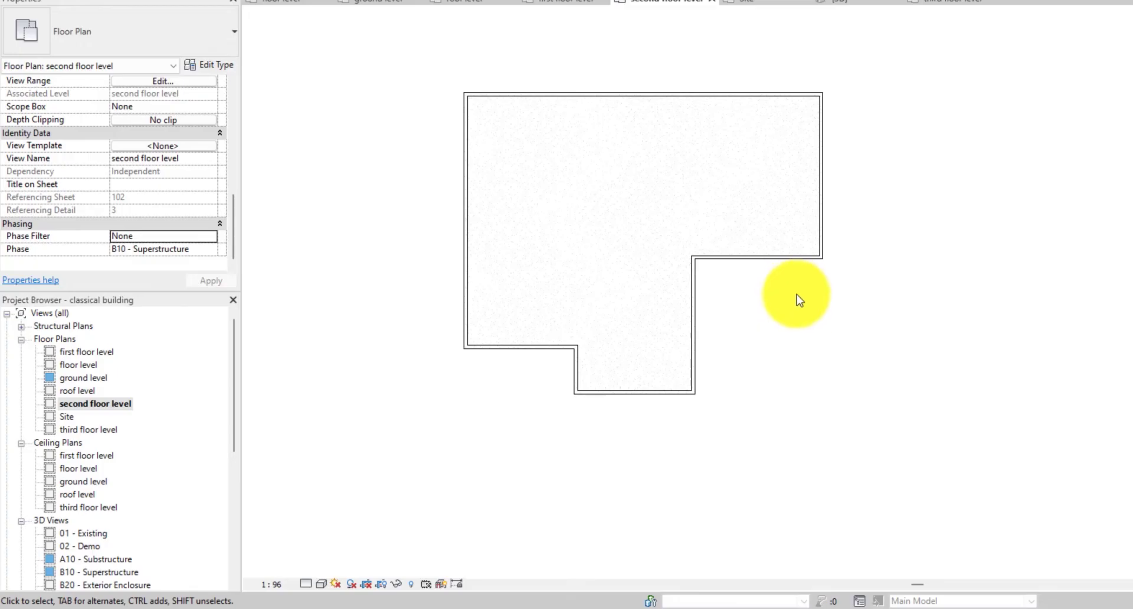
pyautogui.moveTo(798, 297); pyautogui.dragTo(805, 301, button='middle')
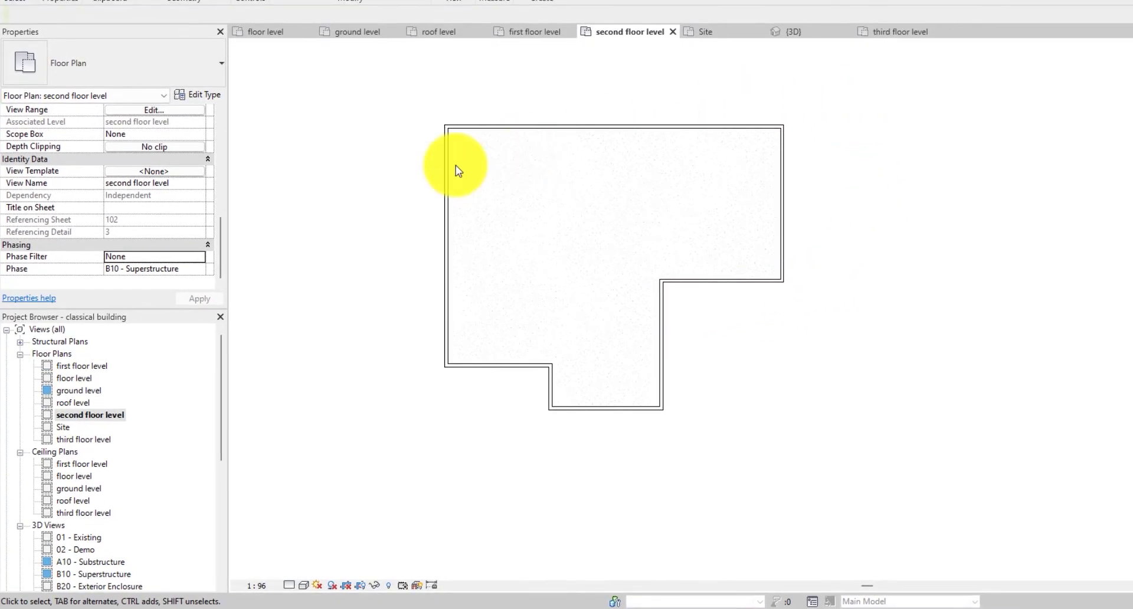
# Step: Open the first floor level plan and change its Phase Filter to None
pyautogui.doubleClick(79, 366)
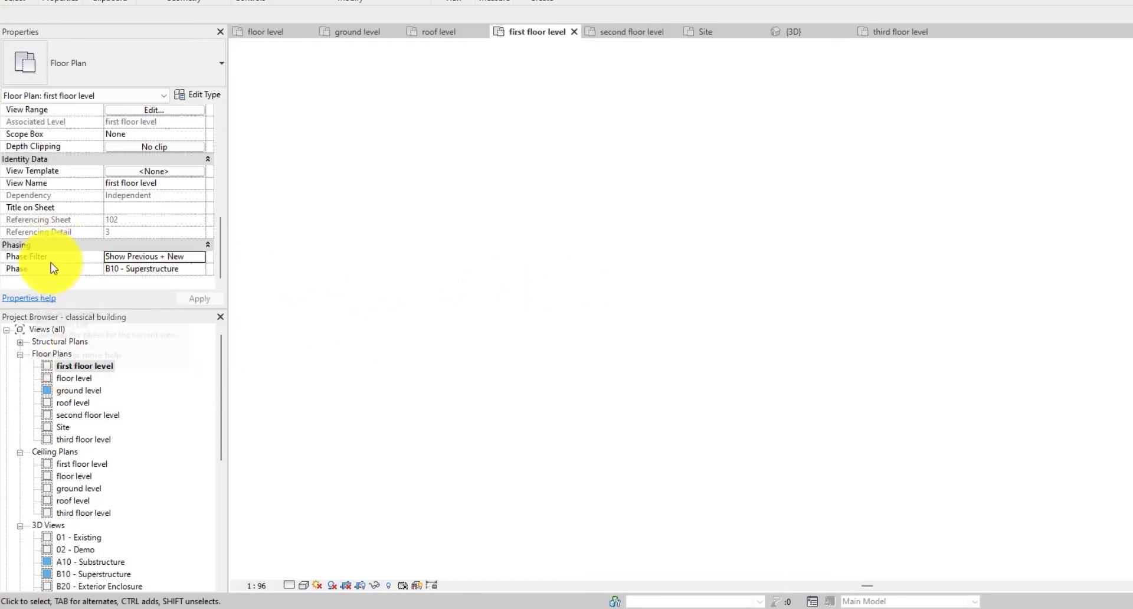
pyautogui.click(193, 255)
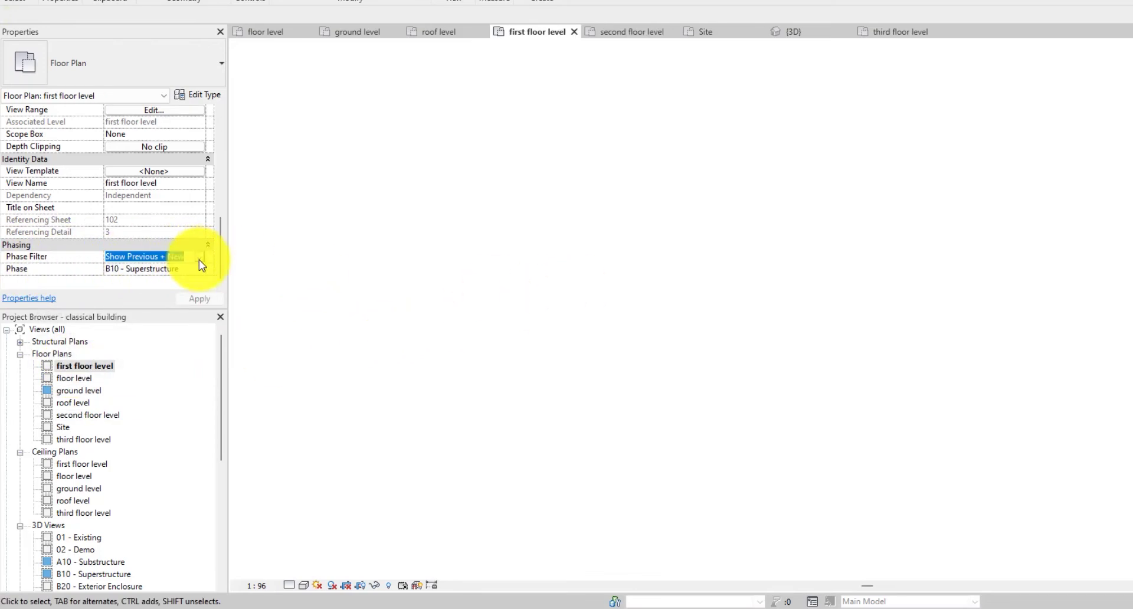
pyautogui.scroll(2, 156, 285)
pyautogui.click(142, 269)
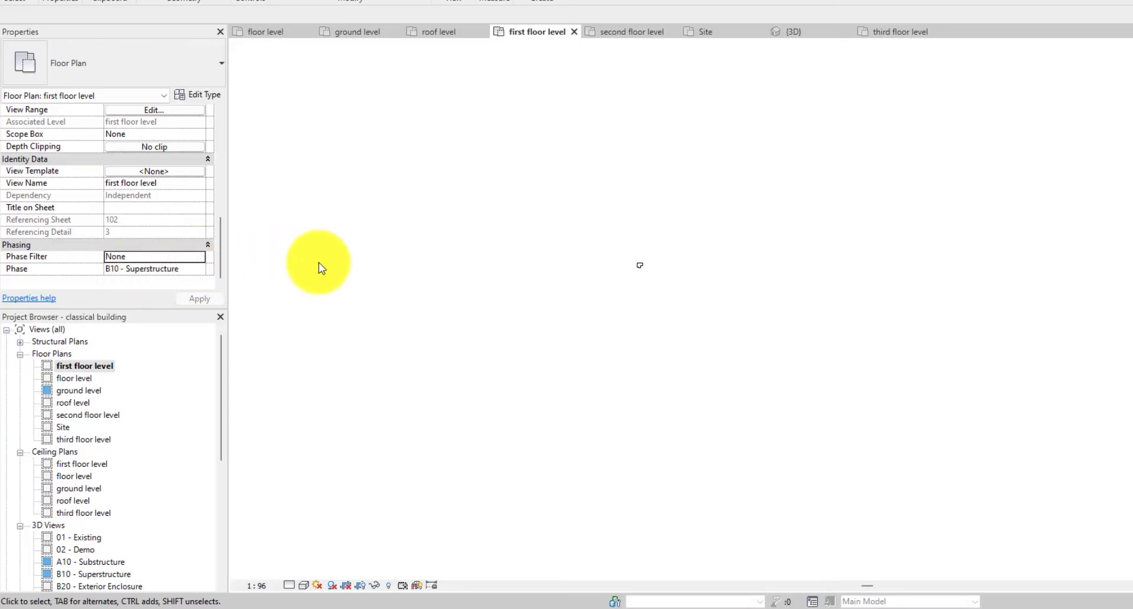
pyautogui.scroll(3, 716, 245)
pyautogui.scroll(3, 716, 266)
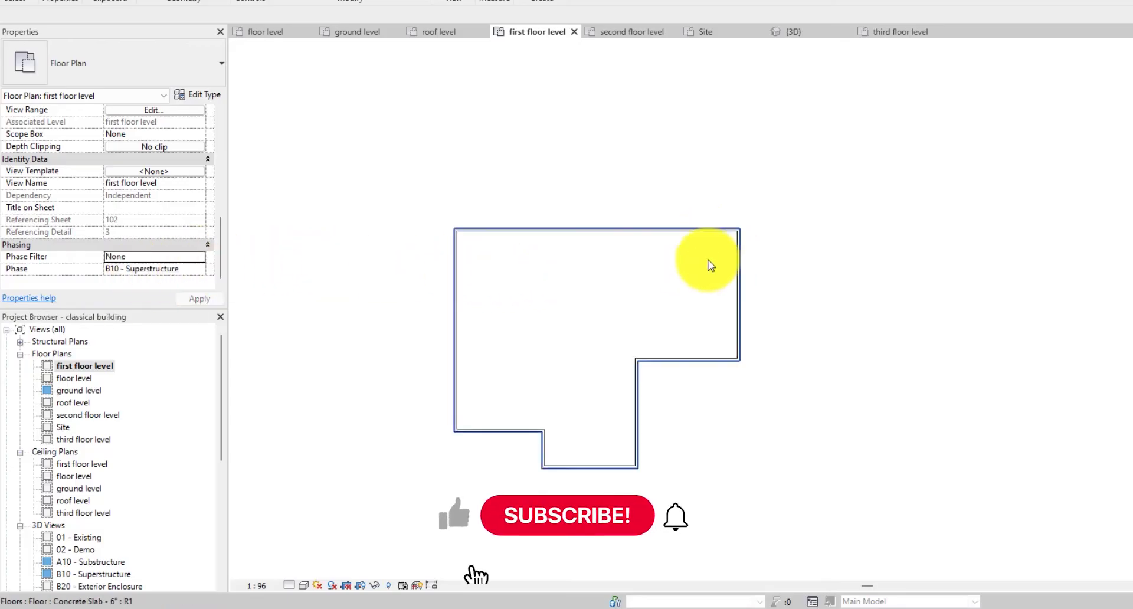
pyautogui.scroll(2, 706, 284)
pyautogui.scroll(-2, 706, 285)
pyautogui.scroll(1, 730, 261)
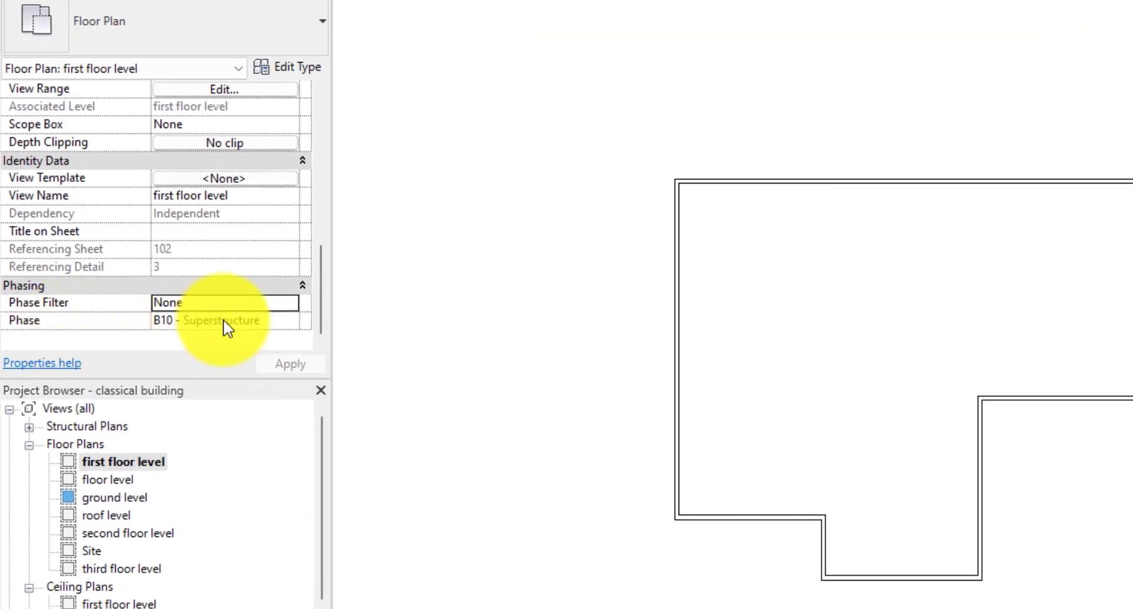
pyautogui.click(290, 321)
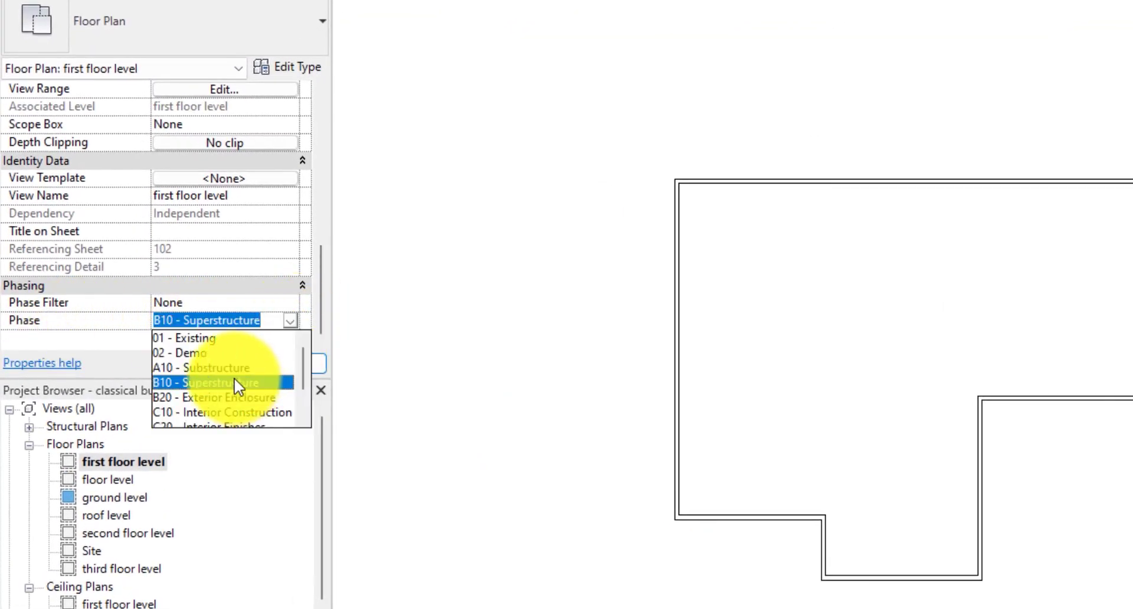
pyautogui.scroll(-2, 234, 382)
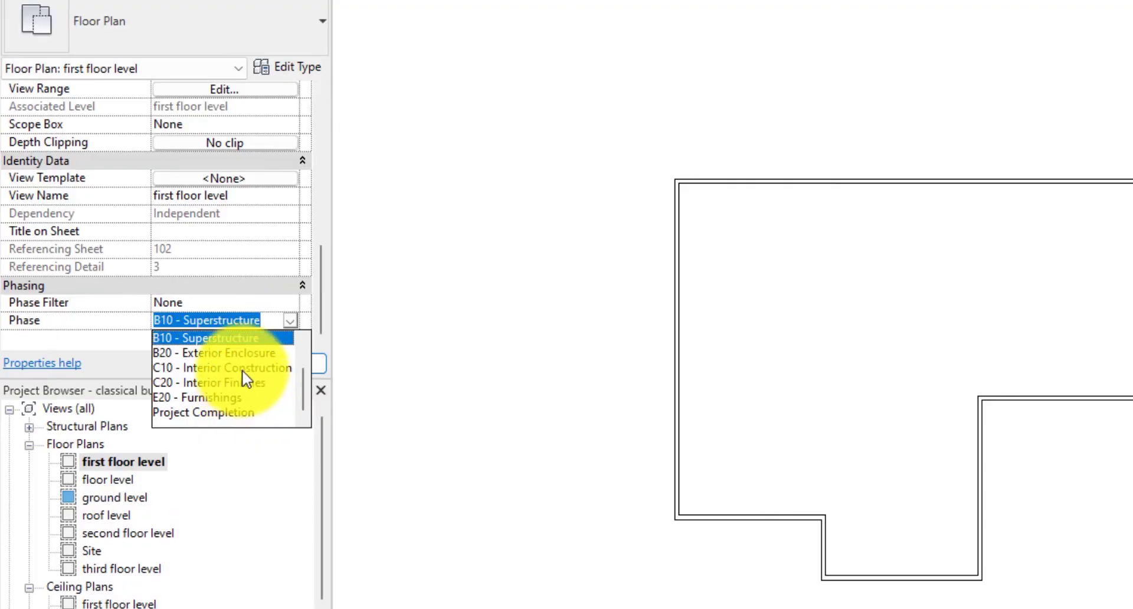
pyautogui.scroll(1, 246, 389)
pyautogui.scroll(2, 236, 372)
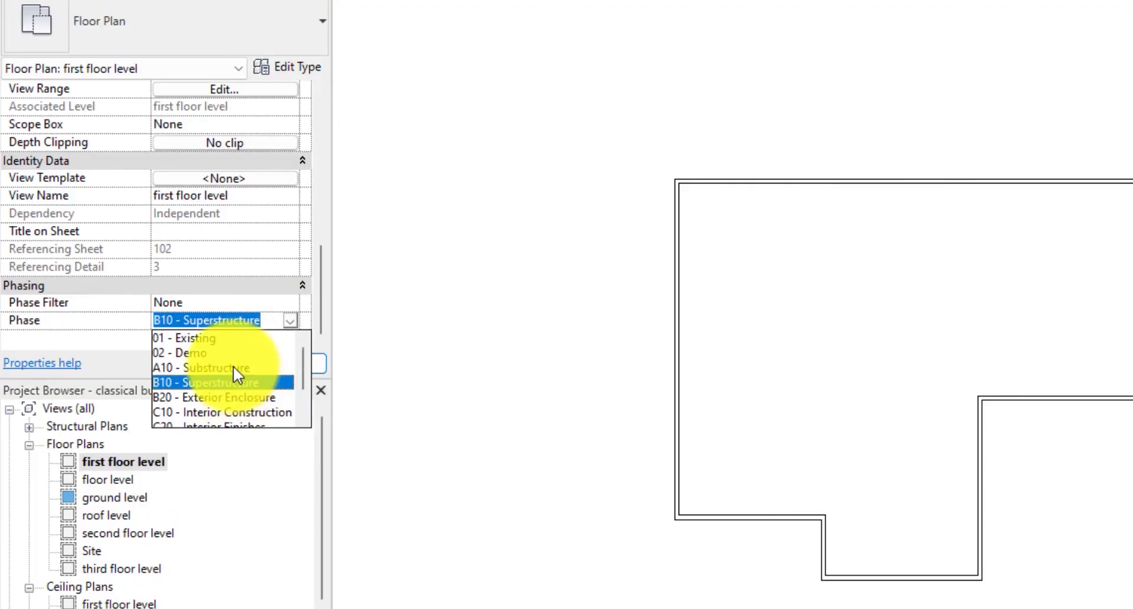
pyautogui.click(359, 317)
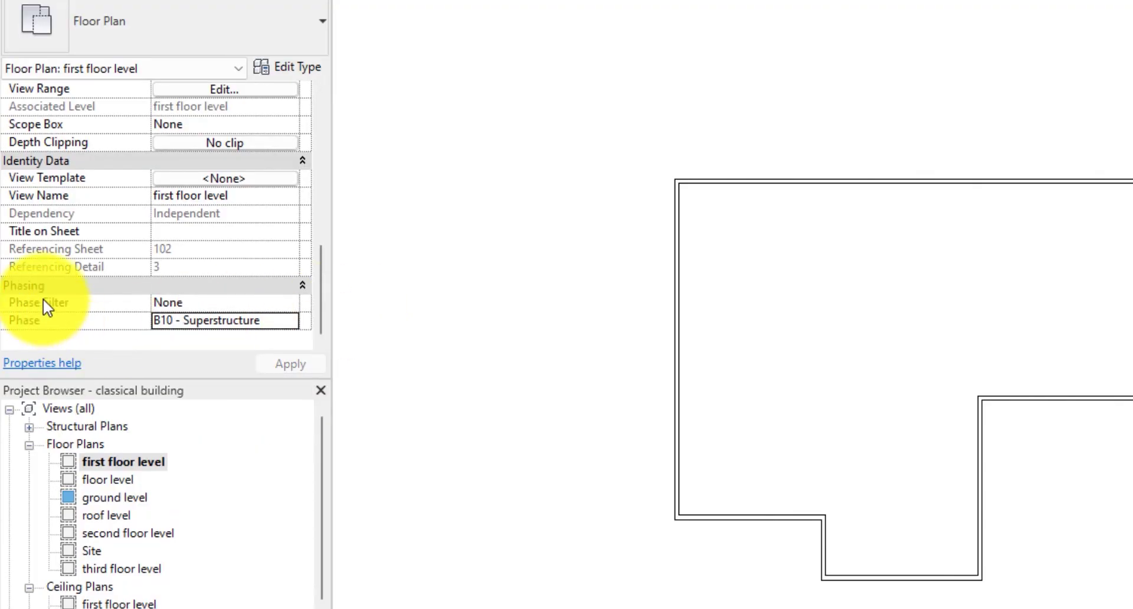
pyautogui.click(286, 304)
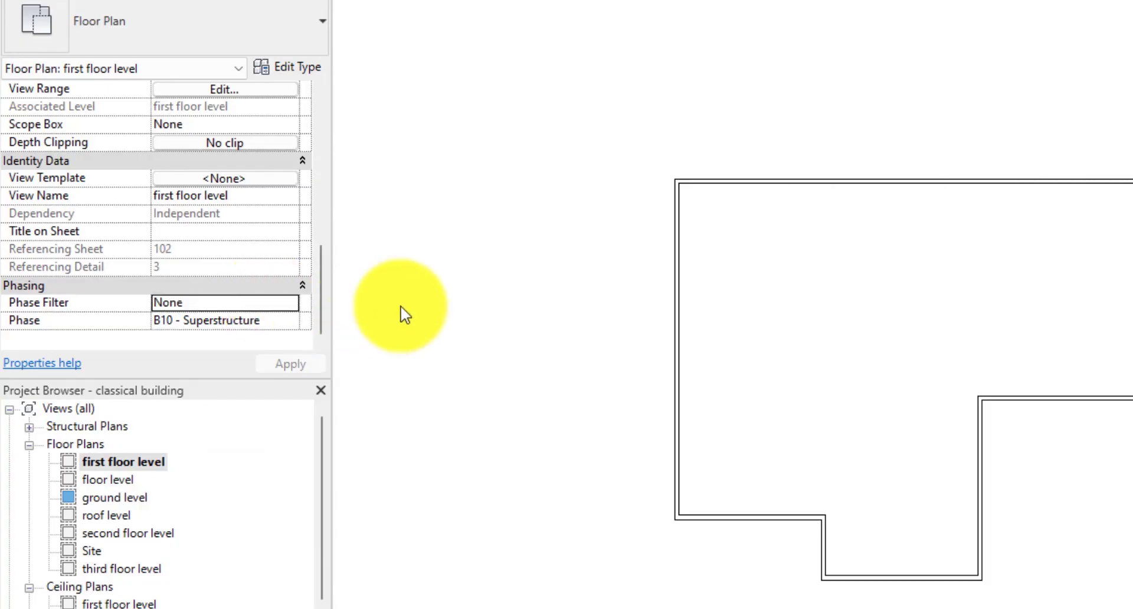